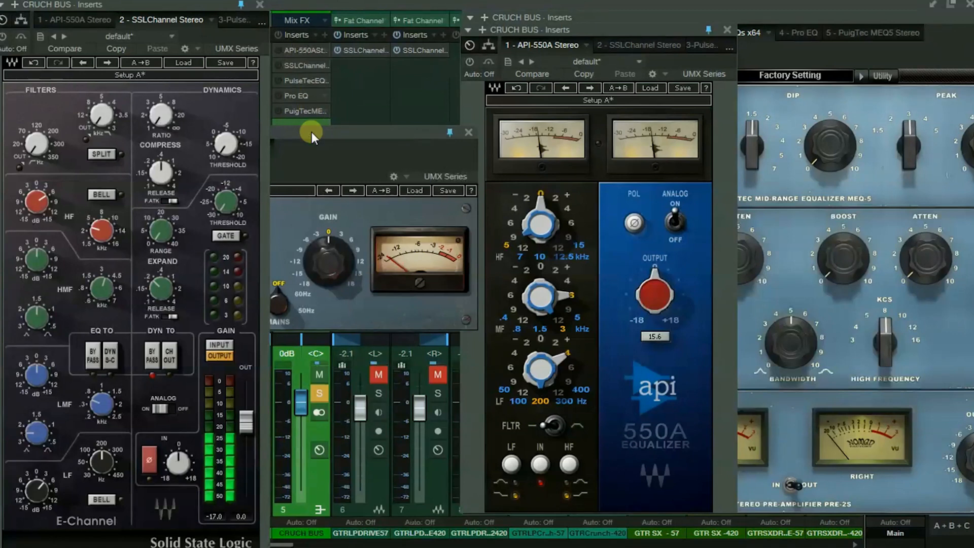
Step: Move the PuigTec MEQ5 window into full view and examine its bands against the API-550A's, including the HF section
{"action": "left_click", "coordinate": [312, 132]}
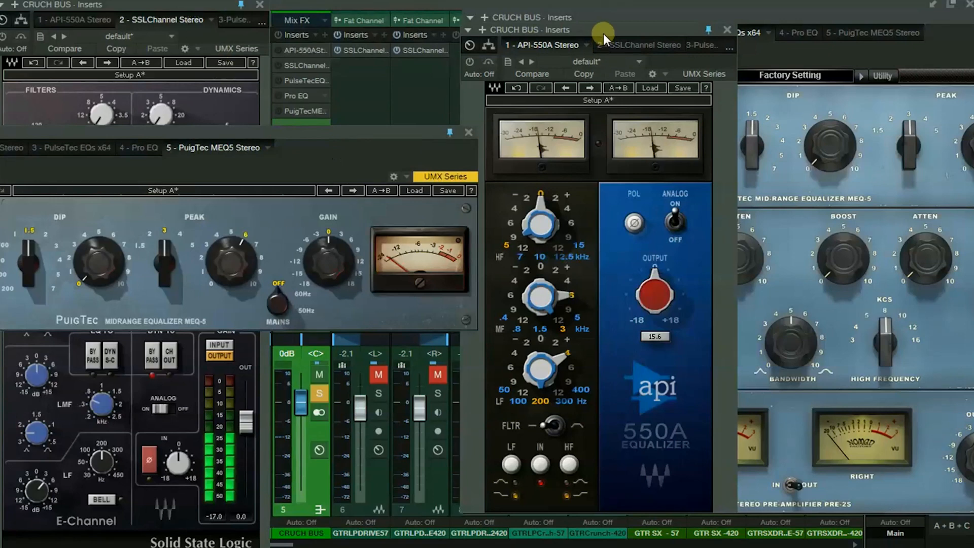
{"action": "left_click_drag", "start_coordinate": [345, 136], "coordinate": [566, 110]}
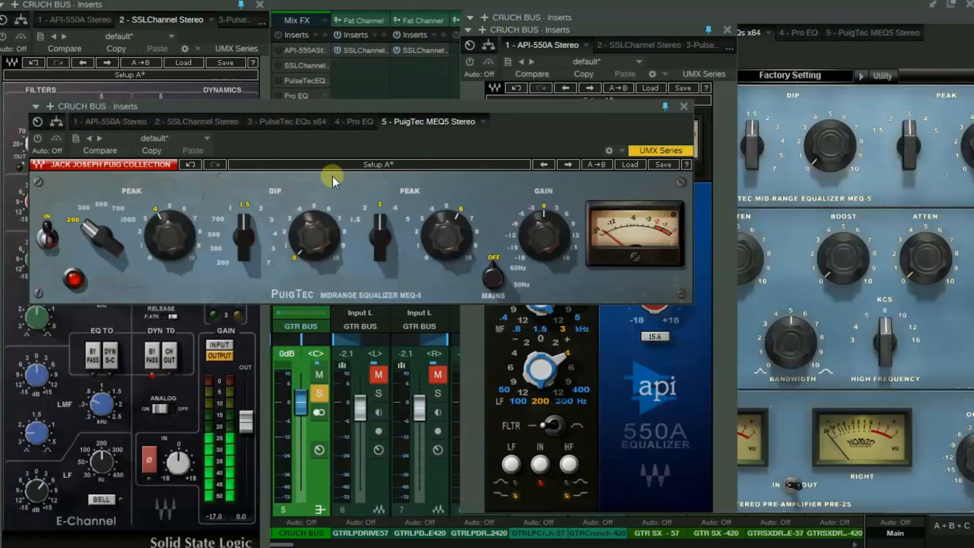
{"action": "left_click_drag", "start_coordinate": [356, 141], "coordinate": [338, 145]}
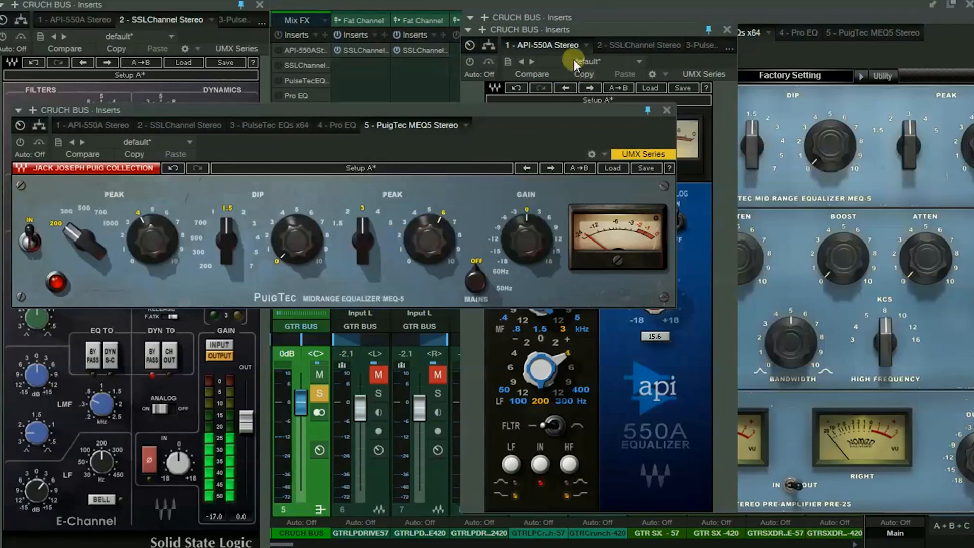
{"action": "left_click", "coordinate": [562, 33]}
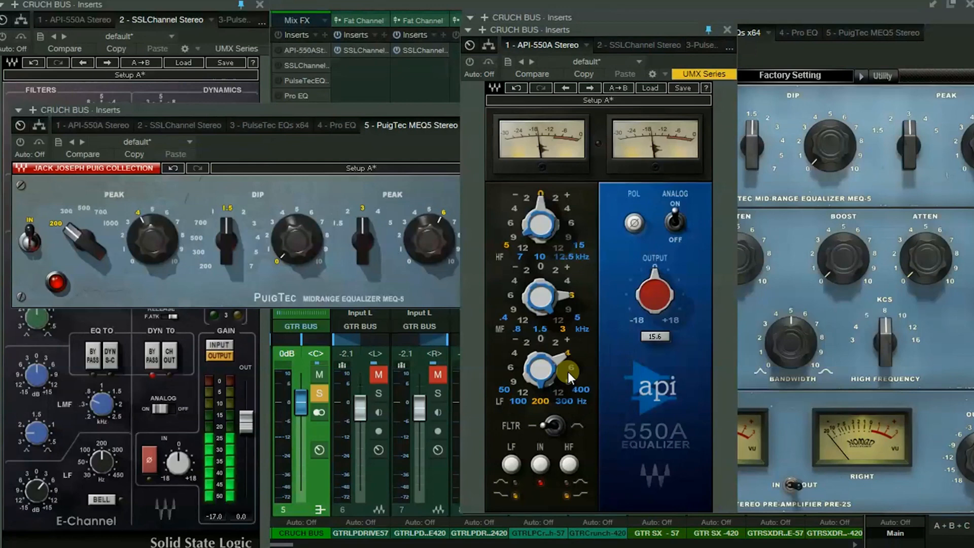
{"action": "left_click", "coordinate": [310, 203]}
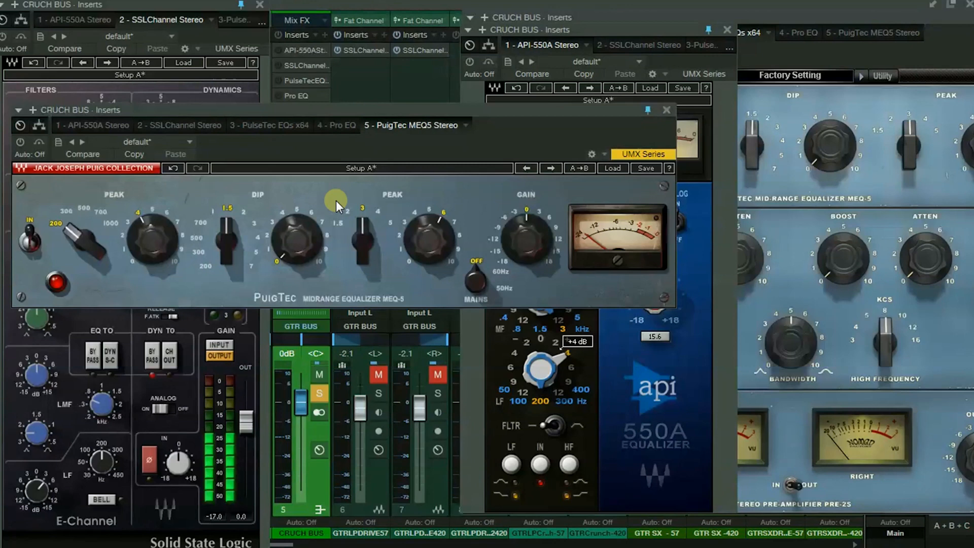
{"action": "left_click", "coordinate": [594, 29]}
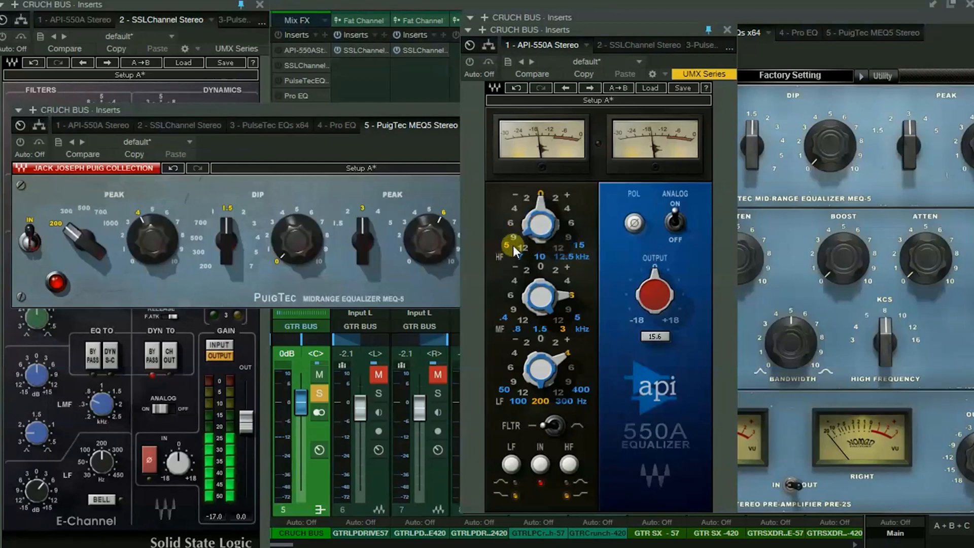
{"action": "mouse_move", "coordinate": [530, 234]}
{"action": "left_click", "coordinate": [570, 466]}
Step: Place the SSLChannel window beside the API-550A and examine its filter, EQ and dynamics sections
{"action": "left_click", "coordinate": [216, 6]}
{"action": "left_click_drag", "start_coordinate": [336, 3], "coordinate": [358, 2]}
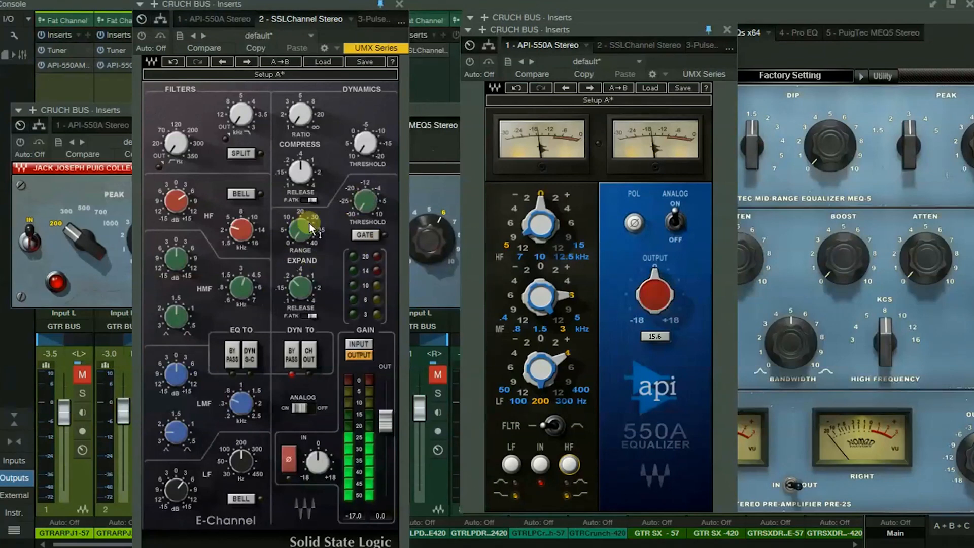
{"action": "mouse_move", "coordinate": [310, 222]}
{"action": "left_click", "coordinate": [234, 154]}
{"action": "left_click", "coordinate": [249, 368]}
{"action": "left_click", "coordinate": [237, 452]}
{"action": "mouse_move", "coordinate": [183, 374]}
{"action": "mouse_move", "coordinate": [183, 258]}
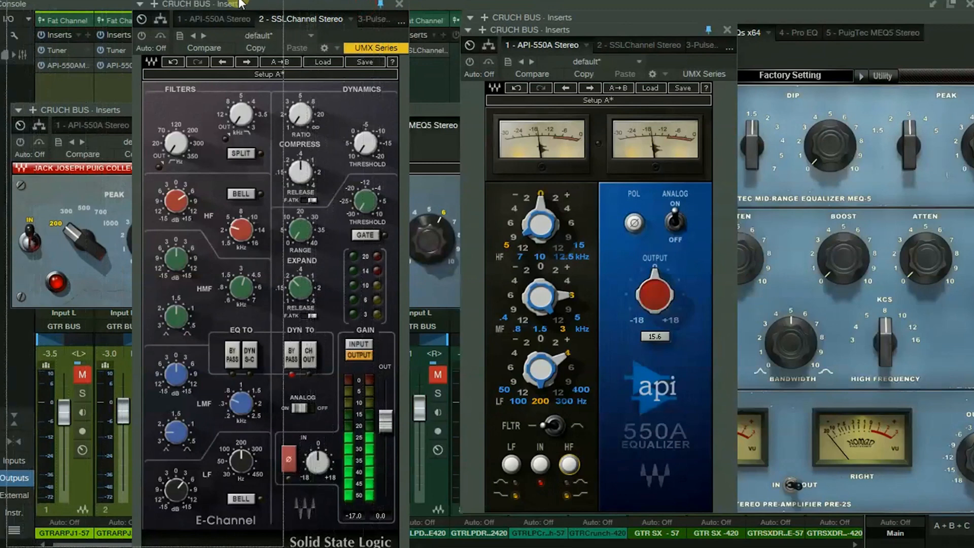
Step: Move the SSLChannel window aside and close the Pro EQ, PuigTec MEQ5 and PulseTec EQs windows
{"action": "left_click_drag", "start_coordinate": [361, 4], "coordinate": [235, 4]}
{"action": "left_click", "coordinate": [311, 96]}
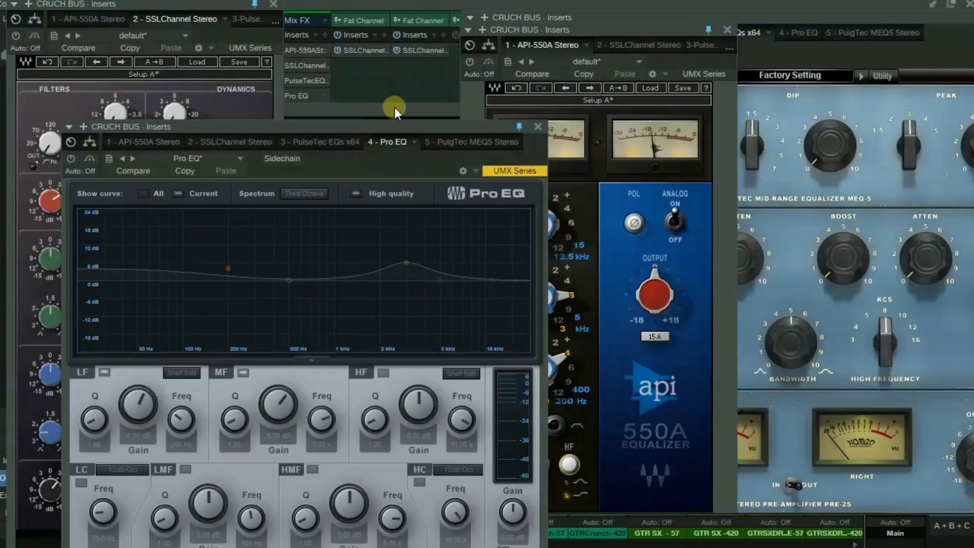
{"action": "left_click", "coordinate": [539, 126]}
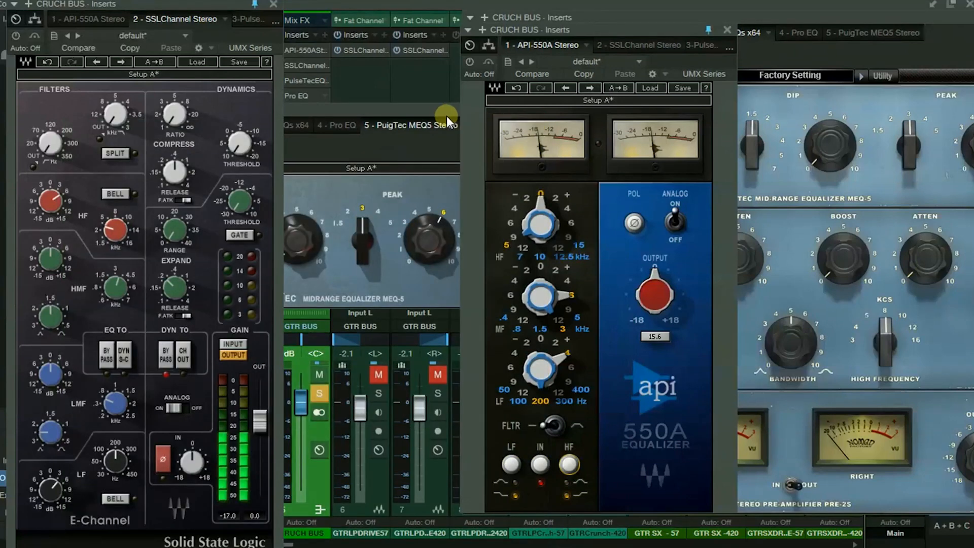
{"action": "left_click", "coordinate": [419, 110]}
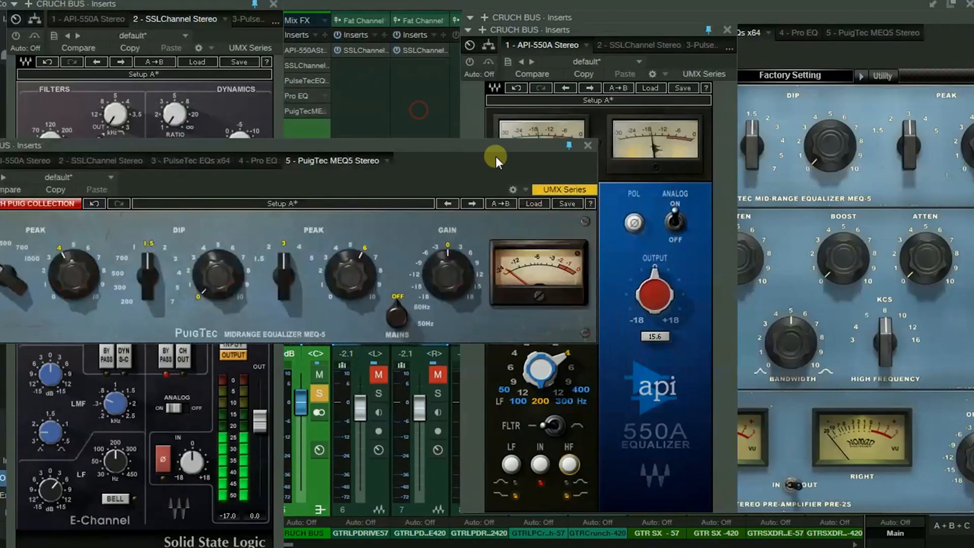
{"action": "left_click", "coordinate": [584, 148]}
{"action": "left_click_drag", "start_coordinate": [844, 19], "coordinate": [617, 39]}
{"action": "left_click", "coordinate": [881, 38]}
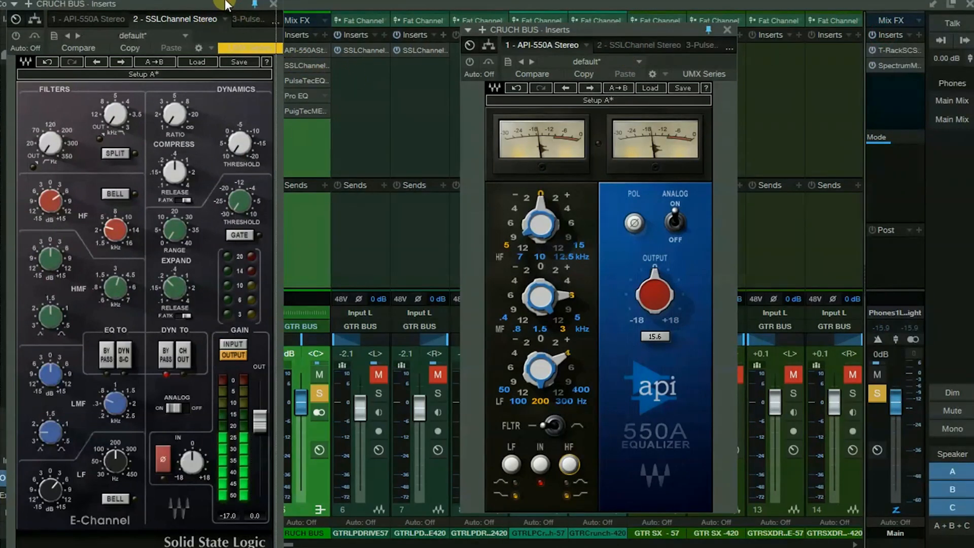
Step: Arrange the SSLChannel and API-550A windows on either side of the CRUCH BUS channel strip, keeping its inserts visible
{"action": "left_click_drag", "start_coordinate": [230, 1], "coordinate": [175, 2]}
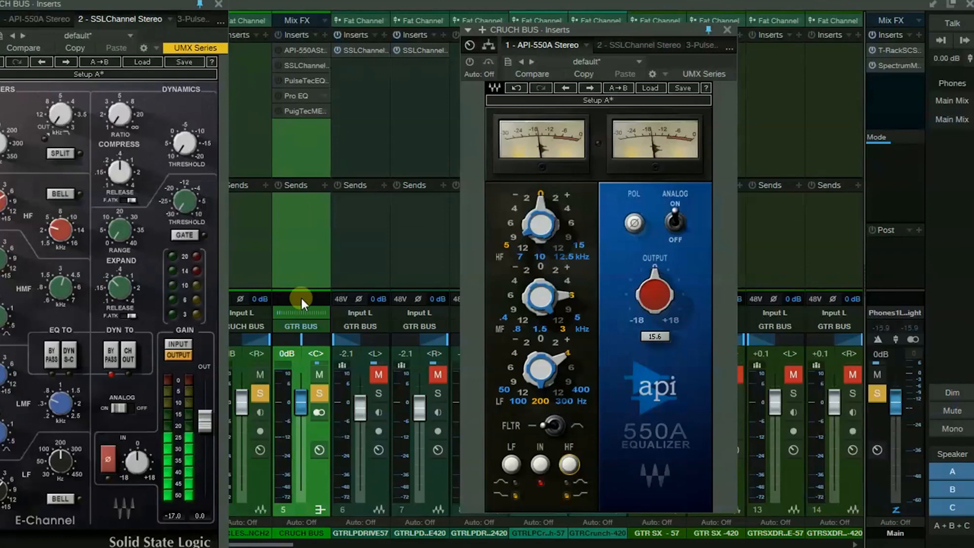
{"action": "left_click_drag", "start_coordinate": [161, 4], "coordinate": [200, 4]}
{"action": "left_click_drag", "start_coordinate": [604, 32], "coordinate": [470, 5]}
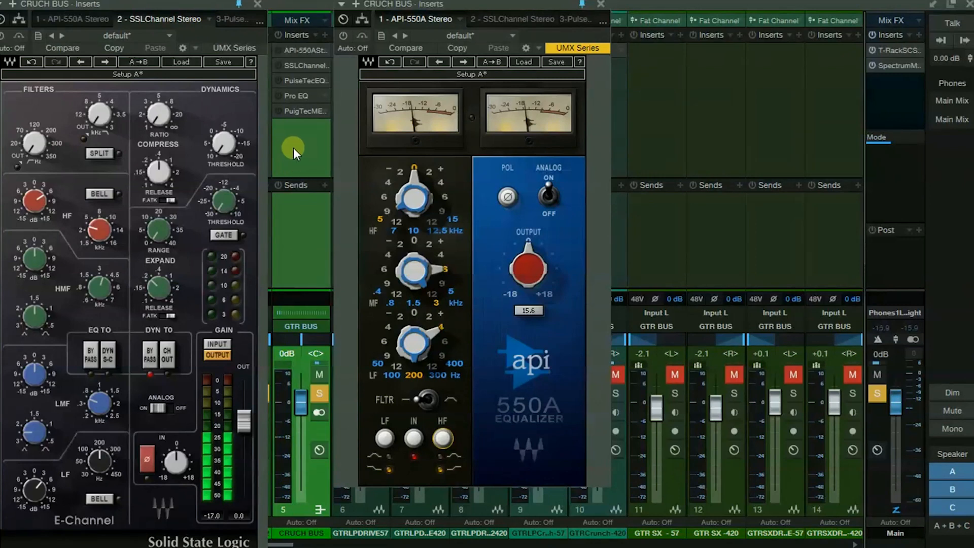
Step: Compare the CRUCH BUS sound with no EQ, the API-550A and the SSLChannel by alternately activating the inserts
{"action": "left_click", "coordinate": [277, 50]}
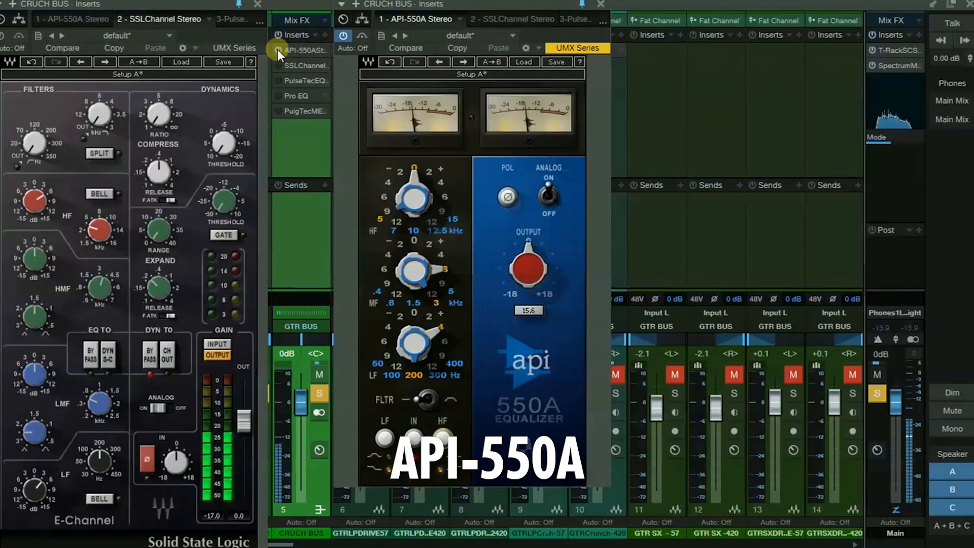
{"action": "left_click", "coordinate": [278, 50]}
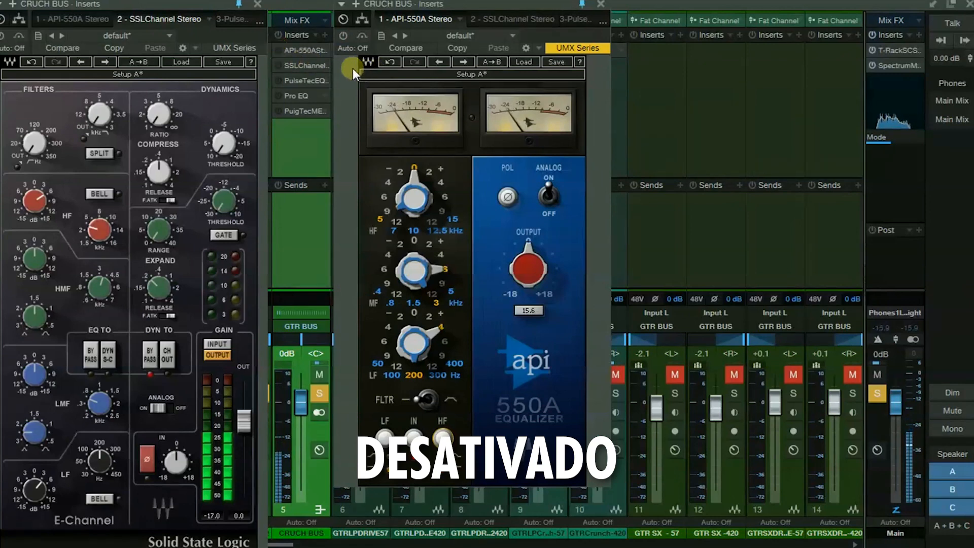
{"action": "left_click", "coordinate": [277, 50]}
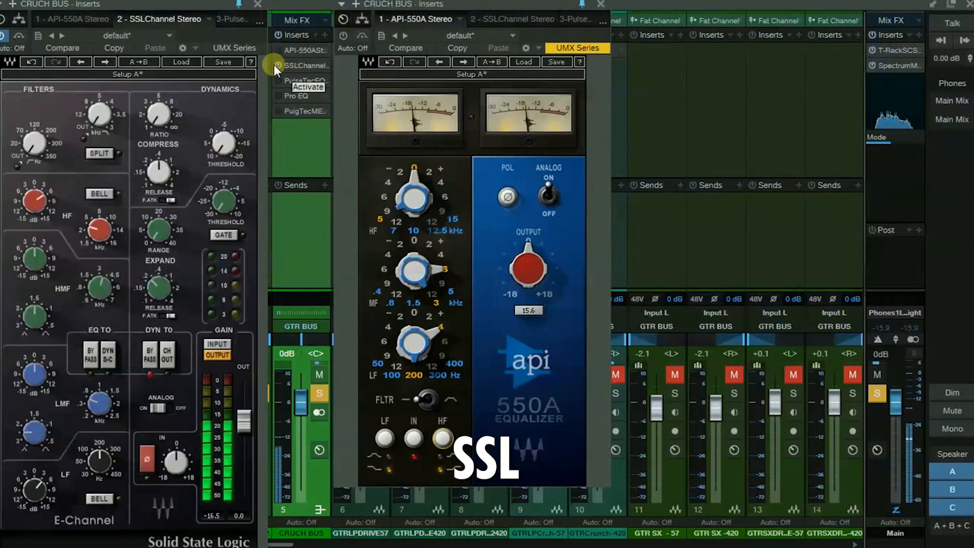
{"action": "left_click", "coordinate": [277, 49]}
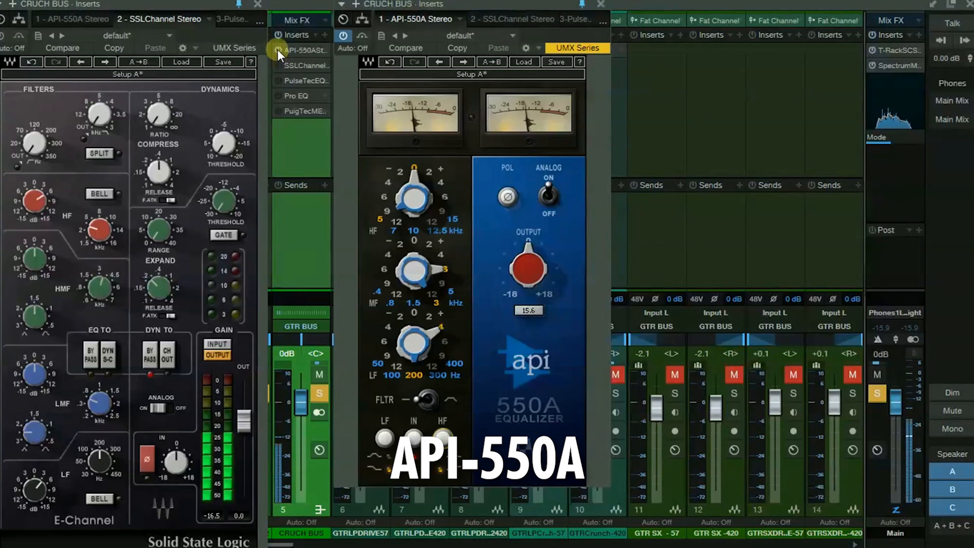
{"action": "left_click", "coordinate": [278, 49]}
{"action": "left_click", "coordinate": [274, 63]}
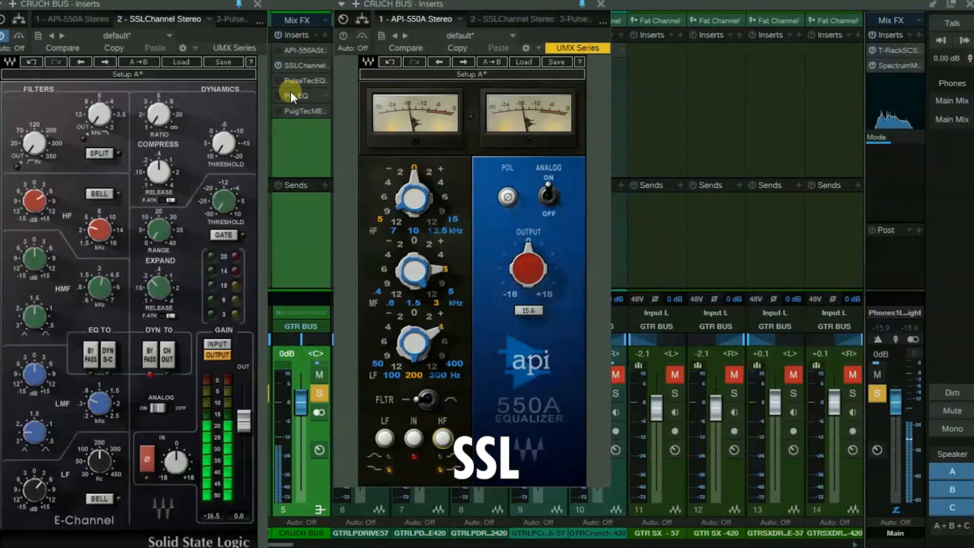
Step: Move the Pro EQ insert directly below SSLChannel on the CRUCH BUS, open it and place its window beside the API-550A
{"action": "mouse_move", "coordinate": [292, 94]}
{"action": "left_mouse_down"}
{"action": "mouse_move", "coordinate": [291, 79]}
{"action": "mouse_move", "coordinate": [280, 82]}
{"action": "left_mouse_up"}
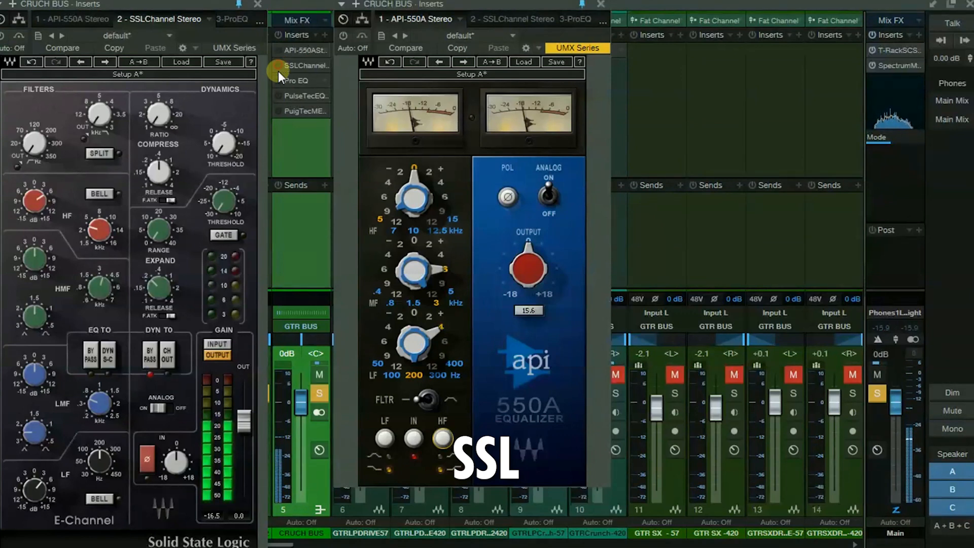
{"action": "left_click", "coordinate": [289, 79]}
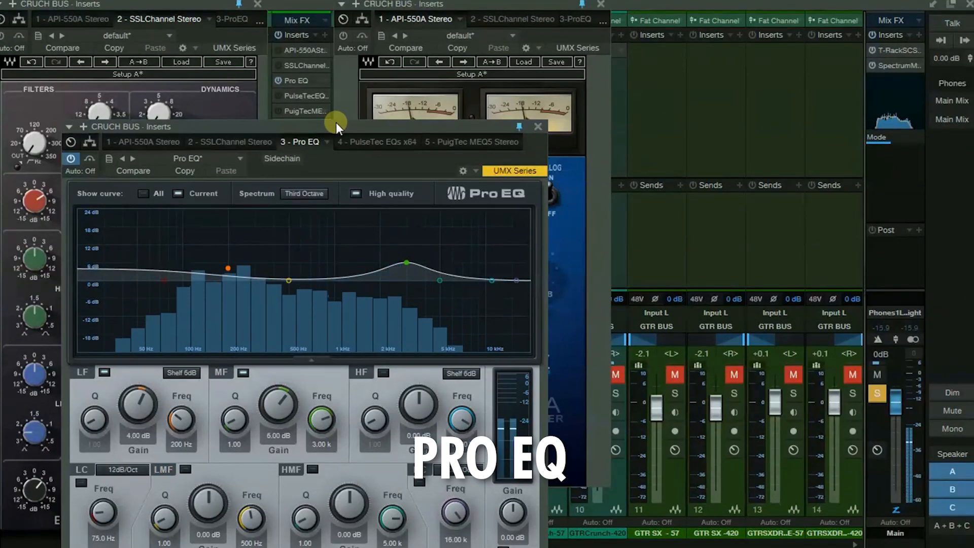
{"action": "left_click", "coordinate": [280, 79]}
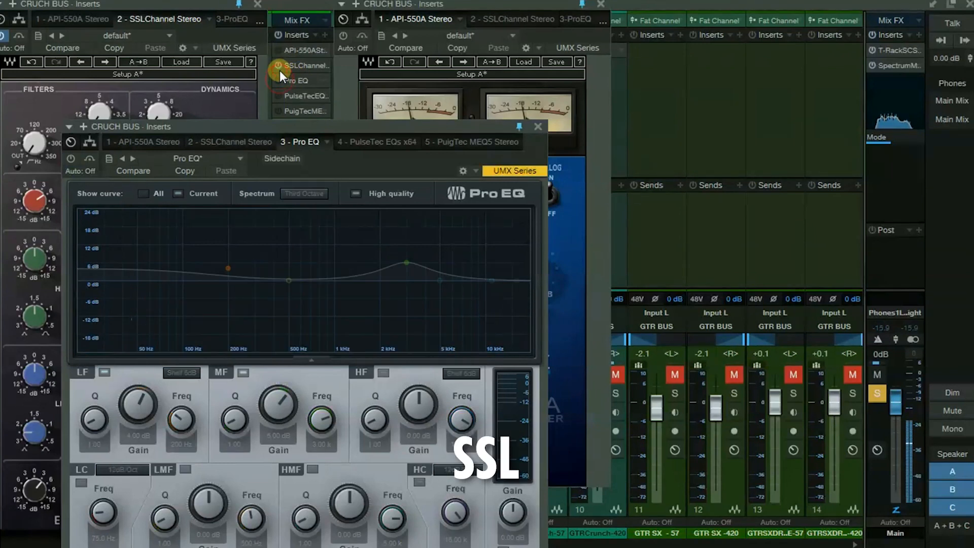
{"action": "left_click_drag", "start_coordinate": [319, 124], "coordinate": [521, 84]}
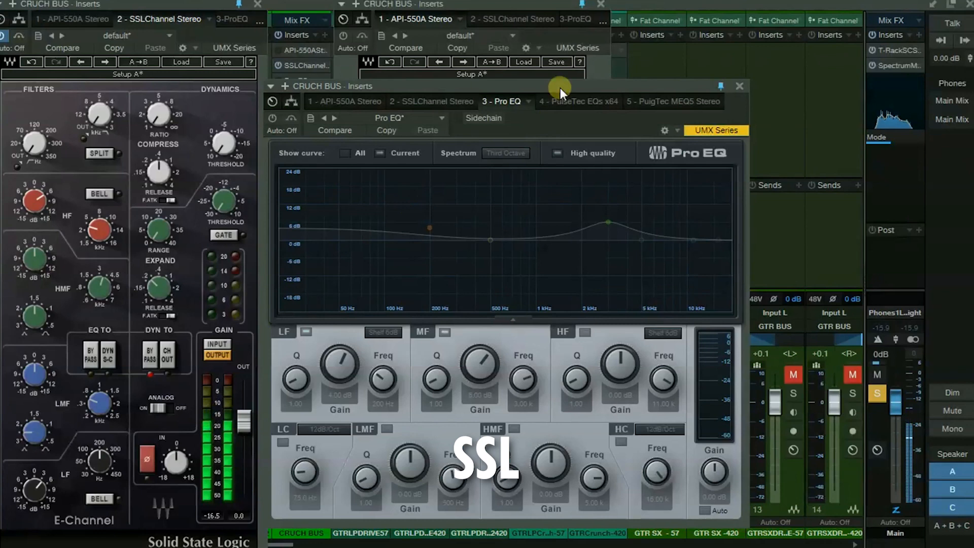
{"action": "left_click_drag", "start_coordinate": [510, 82], "coordinate": [834, 105]}
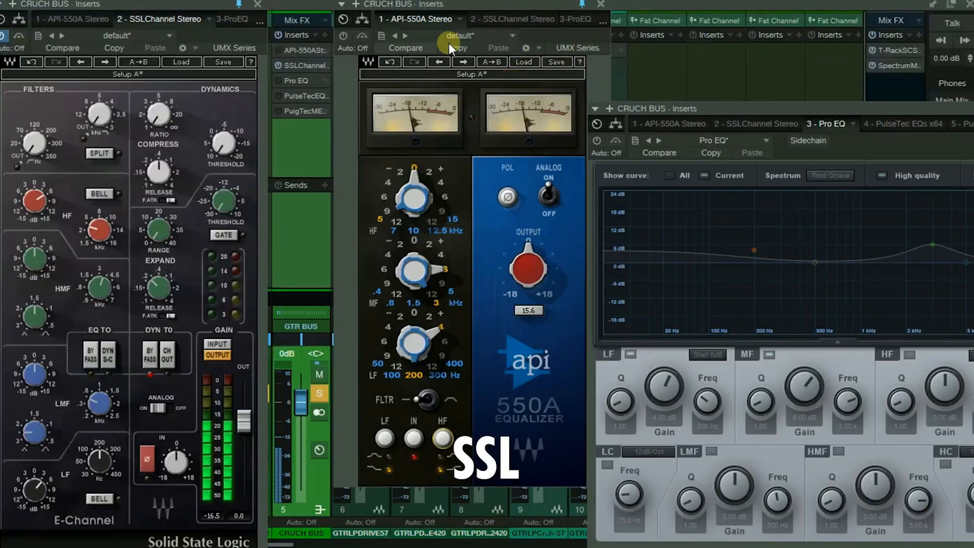
Step: Compare the API-550A, Pro EQ and SSLChannel on the CRUCH BUS by activating one insert at a time
{"action": "left_click", "coordinate": [278, 51]}
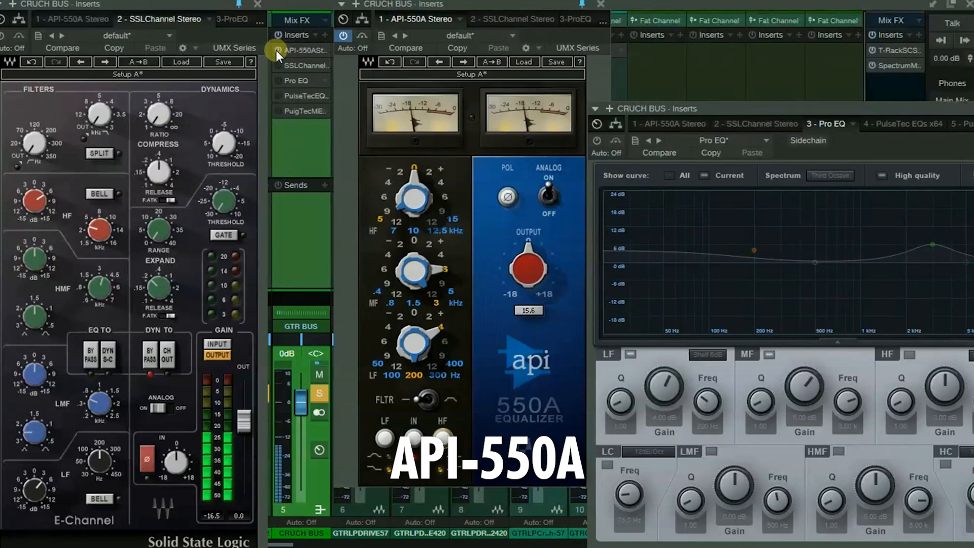
{"action": "left_click", "coordinate": [277, 50]}
{"action": "left_click", "coordinate": [278, 77]}
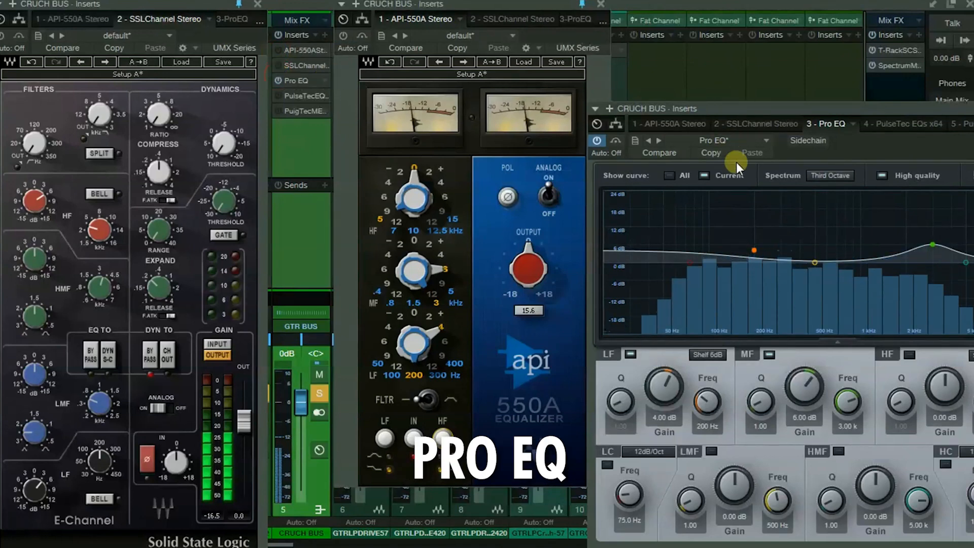
{"action": "left_click", "coordinate": [279, 79]}
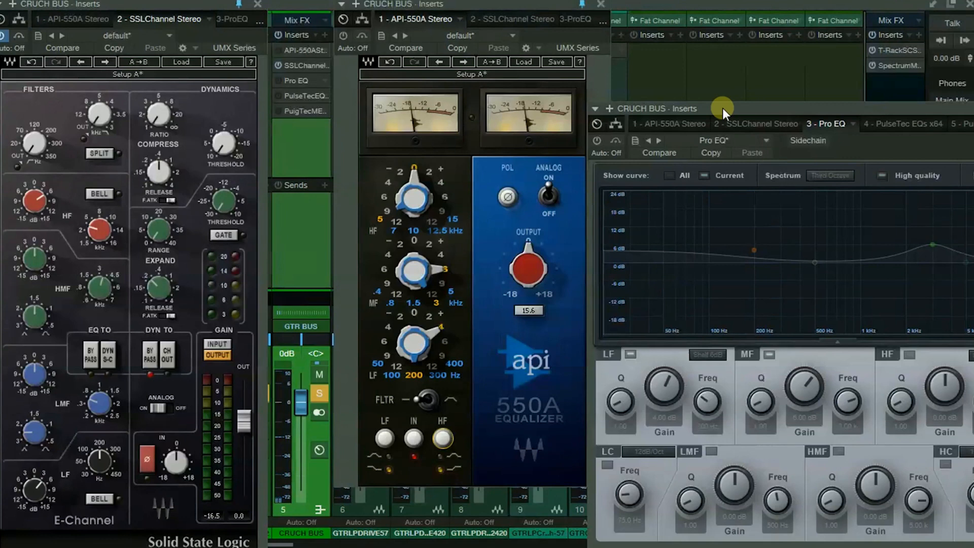
Step: Bring the whole Pro EQ window into view and compare the bypassed sound, SSLChannel and Pro EQ by switching inserts
{"action": "left_click_drag", "start_coordinate": [726, 110], "coordinate": [534, 70]}
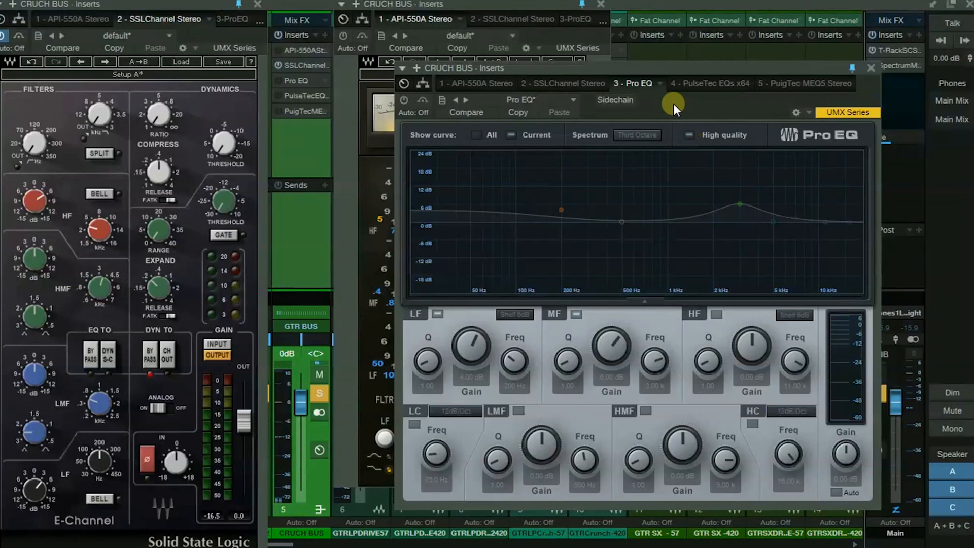
{"action": "left_click", "coordinate": [233, 92]}
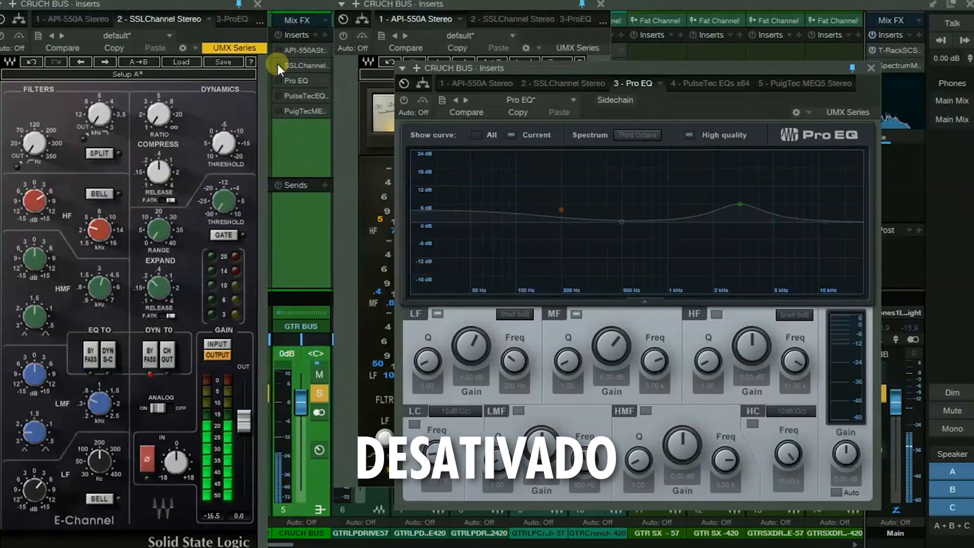
{"action": "left_click", "coordinate": [278, 64]}
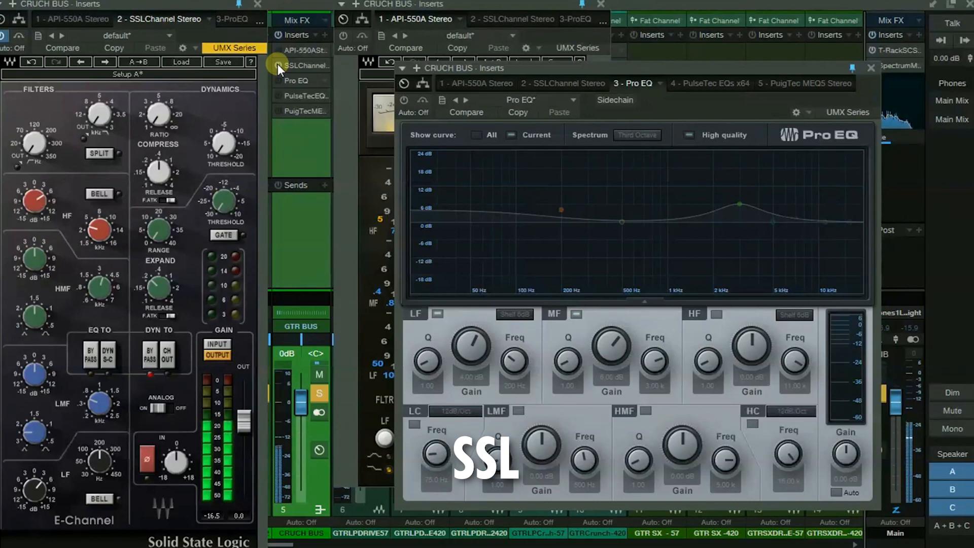
{"action": "left_click", "coordinate": [278, 66]}
{"action": "left_click", "coordinate": [278, 73]}
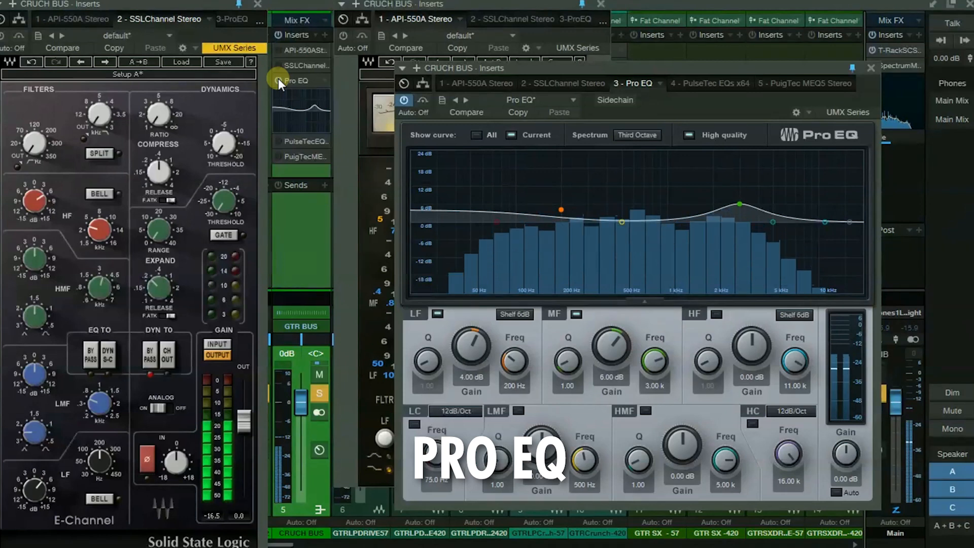
{"action": "left_click", "coordinate": [278, 79]}
{"action": "left_click", "coordinate": [275, 70]}
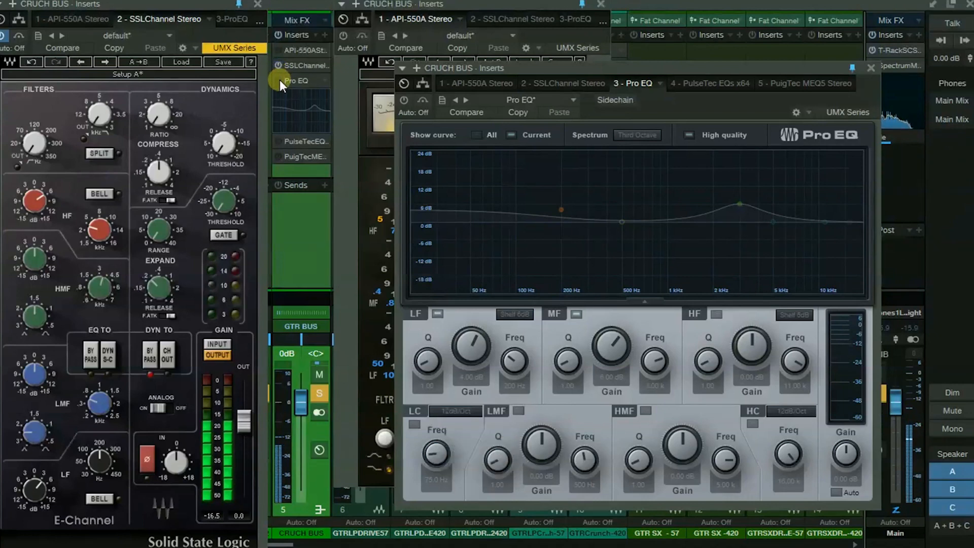
Step: Stop playback and examine the SSLChannel's compressor and EQ controls
{"action": "key", "text": "space"}
{"action": "mouse_move", "coordinate": [156, 173]}
{"action": "left_mouse_down"}
{"action": "mouse_move", "coordinate": [178, 154]}
{"action": "mouse_move", "coordinate": [163, 187]}
{"action": "left_mouse_up"}
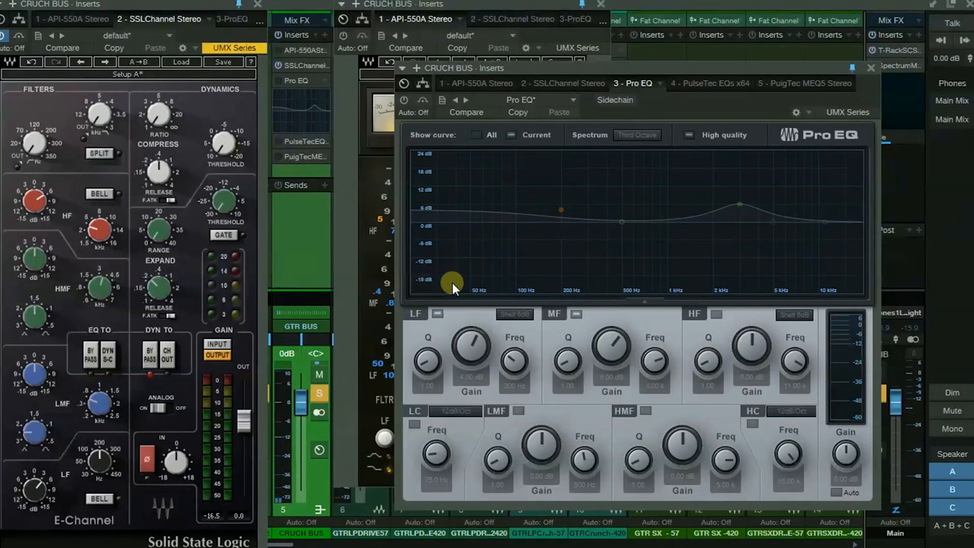
{"action": "mouse_move", "coordinate": [109, 245]}
Step: Bring the API-550A window forward and compare the SSLChannel with the API-550A on the CRUCH BUS
{"action": "left_click", "coordinate": [506, 4]}
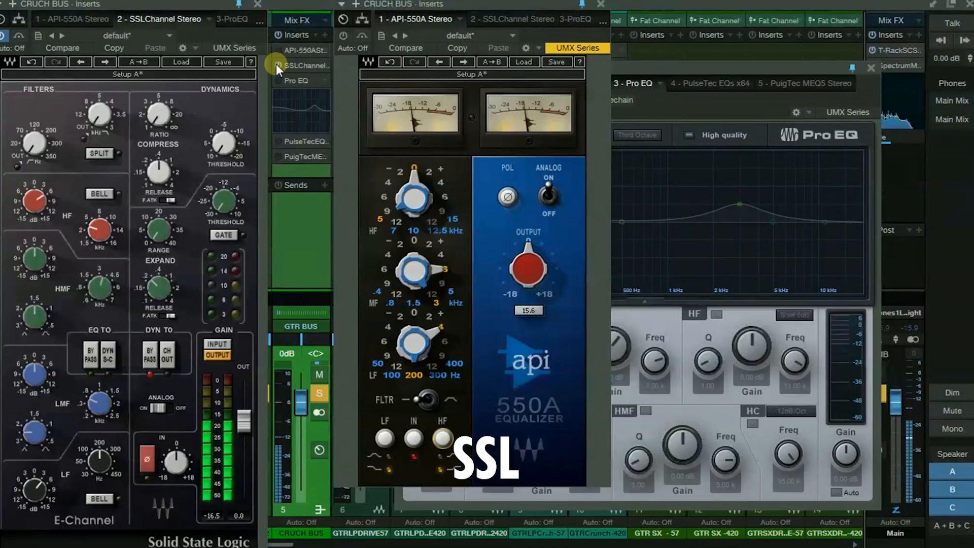
{"action": "left_click", "coordinate": [278, 49]}
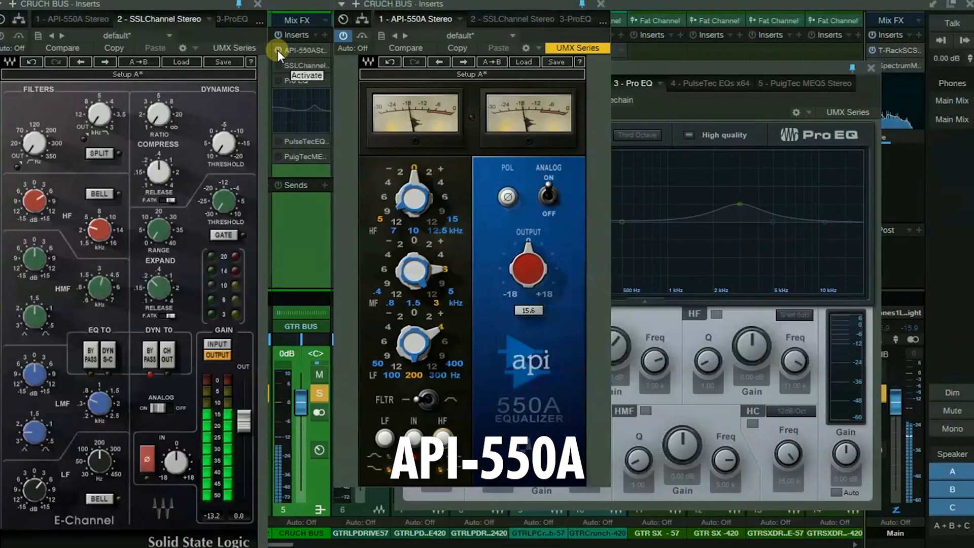
Step: Alternate between the API-550A and SSLChannel inserts on the CRUCH BUS during playback to compare their sound
{"action": "left_click", "coordinate": [278, 50]}
{"action": "left_click", "coordinate": [277, 50]}
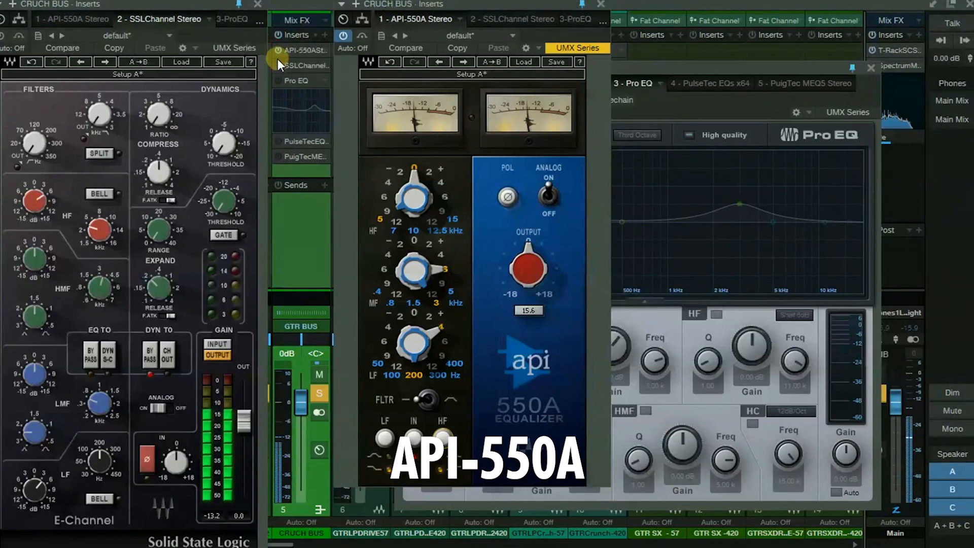
{"action": "left_click", "coordinate": [278, 49]}
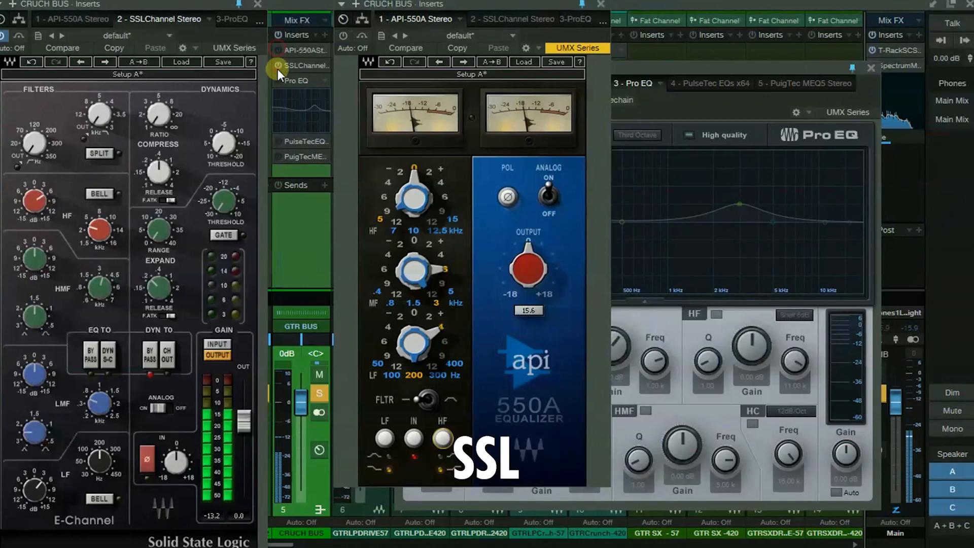
{"action": "left_click", "coordinate": [278, 64]}
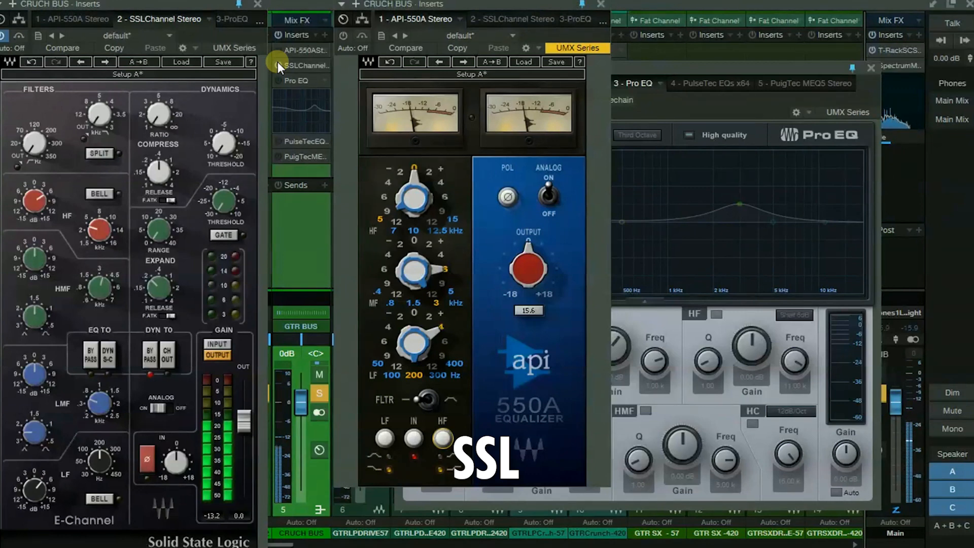
{"action": "left_click", "coordinate": [278, 53]}
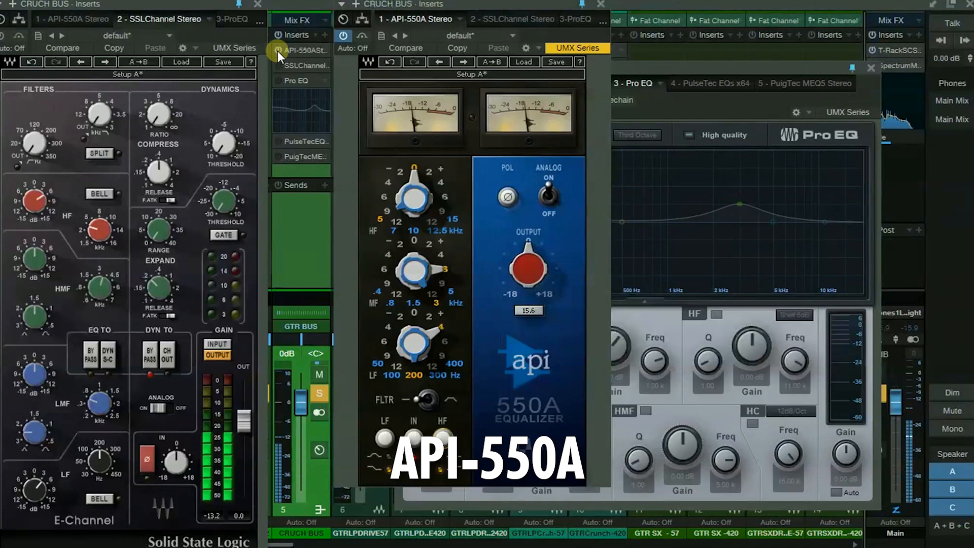
{"action": "left_click", "coordinate": [279, 50]}
{"action": "left_click", "coordinate": [278, 65]}
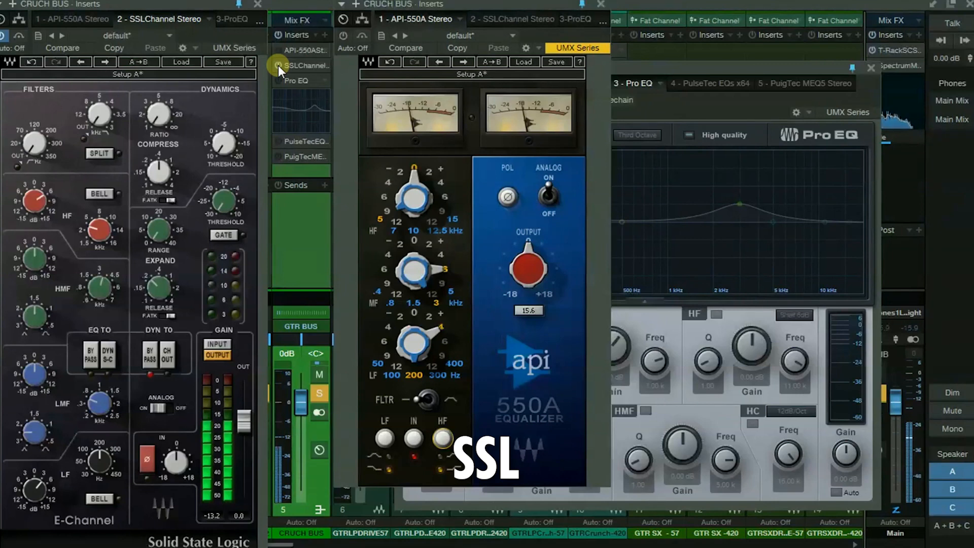
{"action": "left_click", "coordinate": [278, 65]}
{"action": "left_click", "coordinate": [278, 53]}
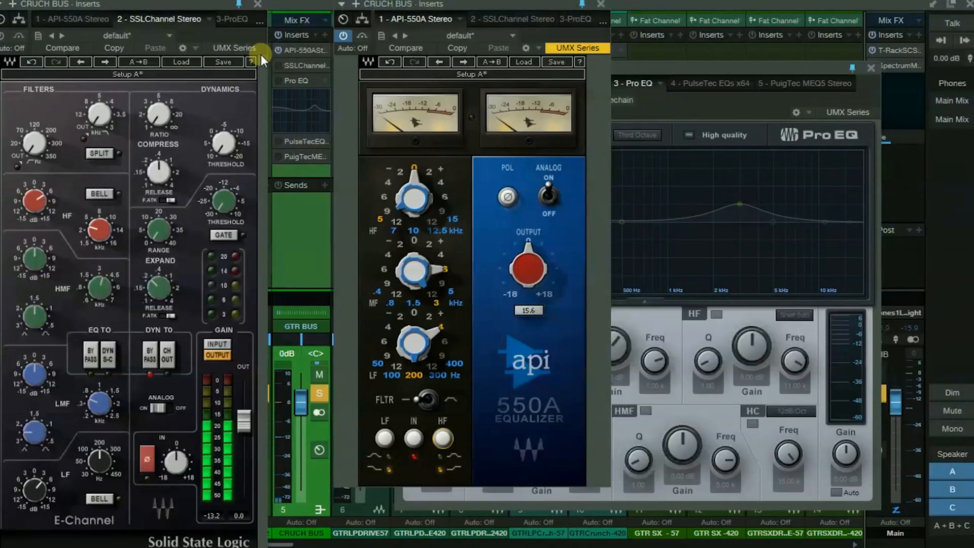
{"action": "left_click", "coordinate": [214, 102]}
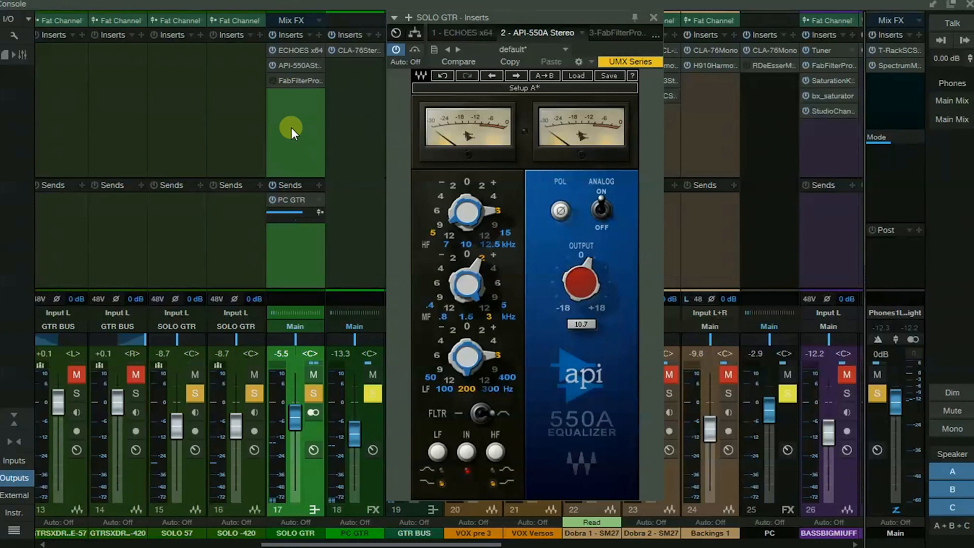
Step: Examine the ECHOES settings on SOLO GTR and the CLA-76 settings on PC GTR, closing each plugin window
{"action": "double_click", "coordinate": [283, 47]}
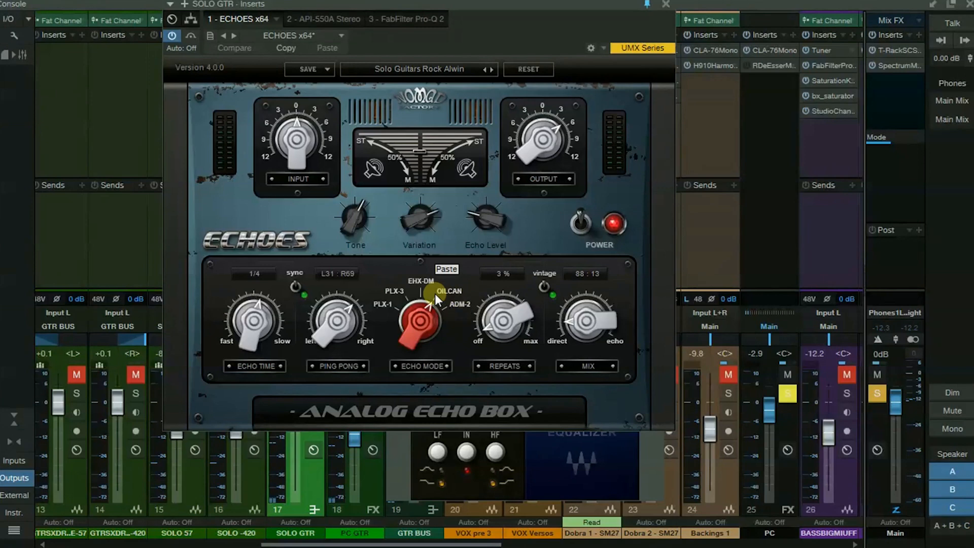
{"action": "left_click", "coordinate": [665, 6]}
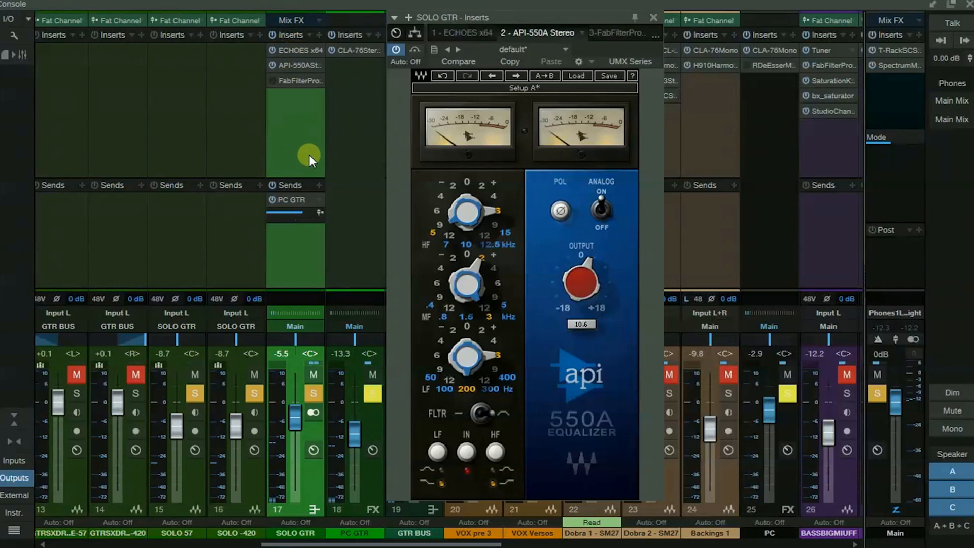
{"action": "double_click", "coordinate": [352, 51]}
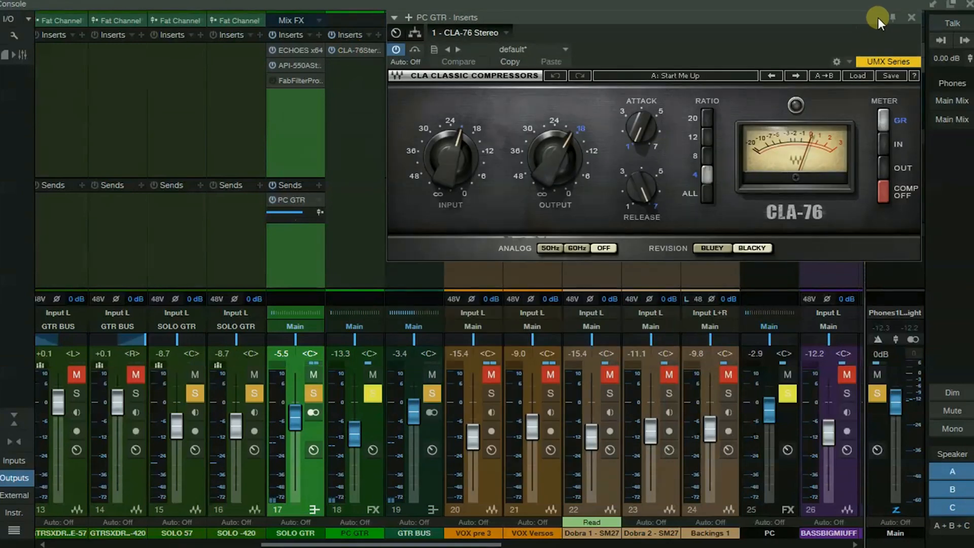
{"action": "left_click", "coordinate": [910, 17]}
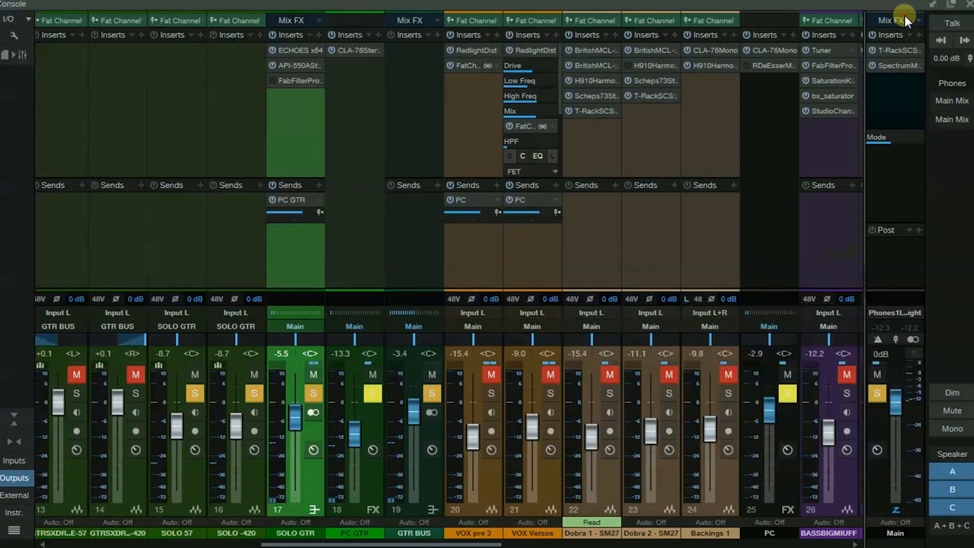
Step: Compare the SOLO GTR bus with the API-550A active and bypassed, leaving it active
{"action": "double_click", "coordinate": [286, 61]}
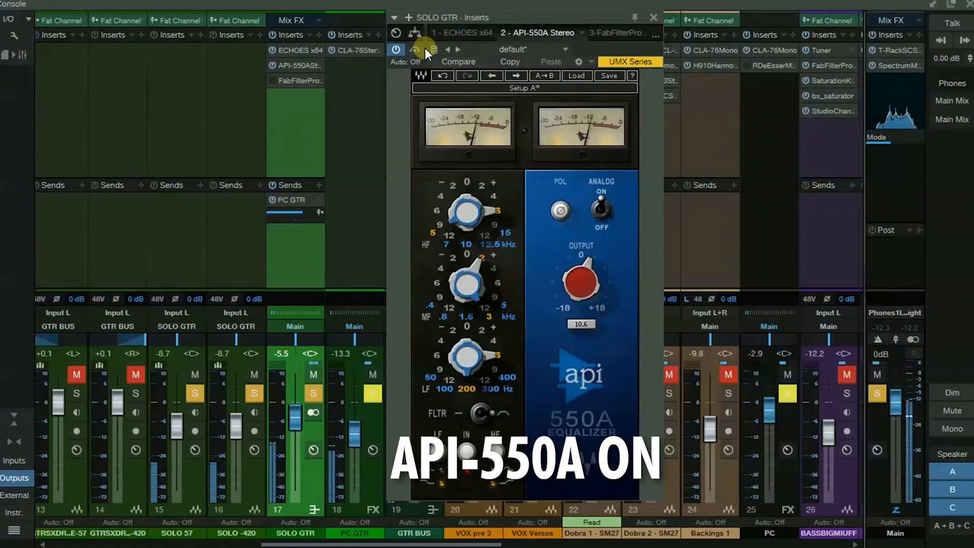
{"action": "left_click", "coordinate": [273, 65]}
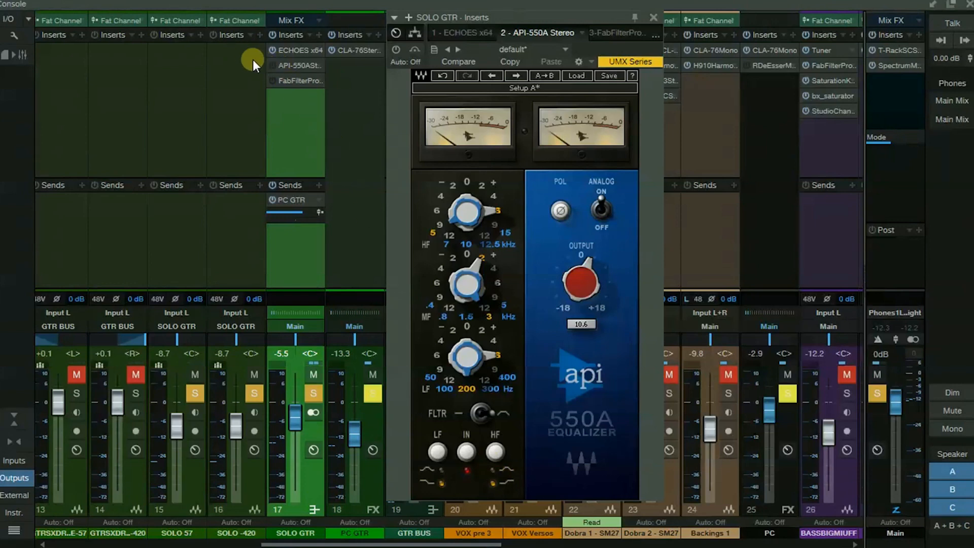
{"action": "left_click", "coordinate": [273, 64]}
Step: Activate FabFilter Pro-Q 2 on SOLO GTR, listen to the resulting sound and close the plugin window
{"action": "left_click", "coordinate": [287, 81]}
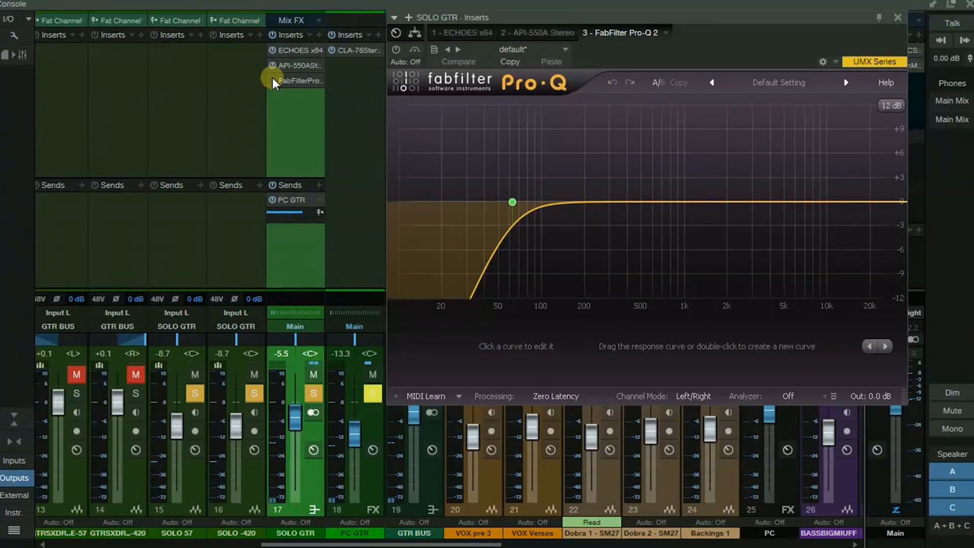
{"action": "left_click", "coordinate": [273, 81]}
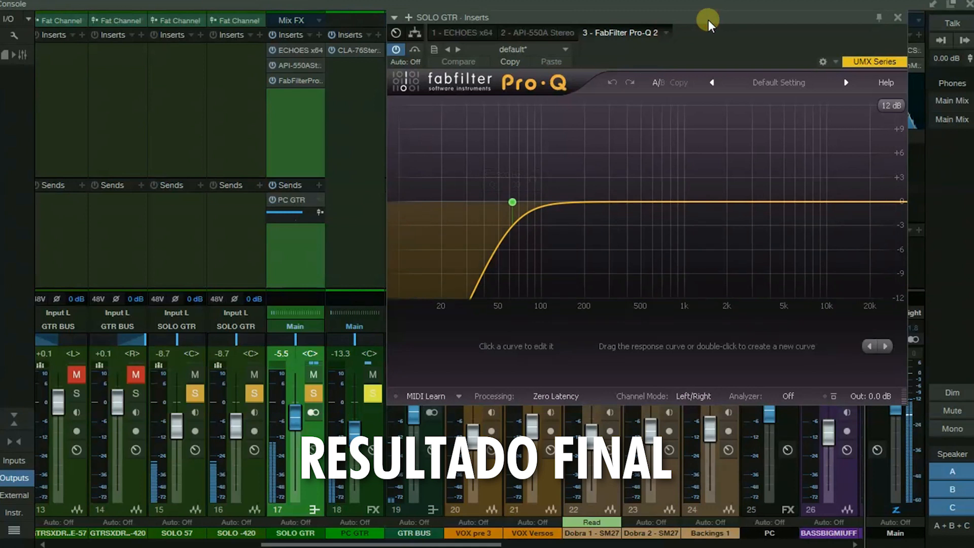
{"action": "left_click_drag", "start_coordinate": [708, 20], "coordinate": [681, 20]}
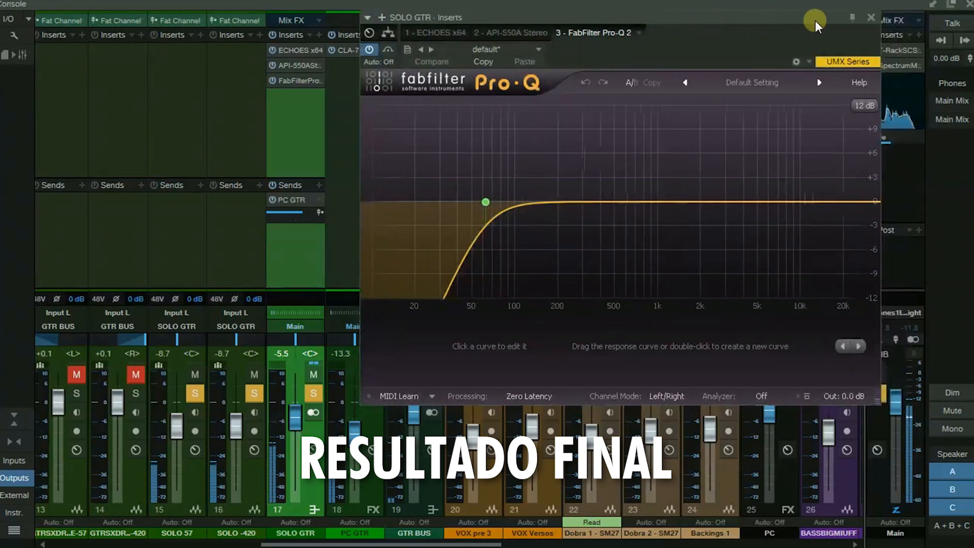
{"action": "left_click", "coordinate": [873, 18]}
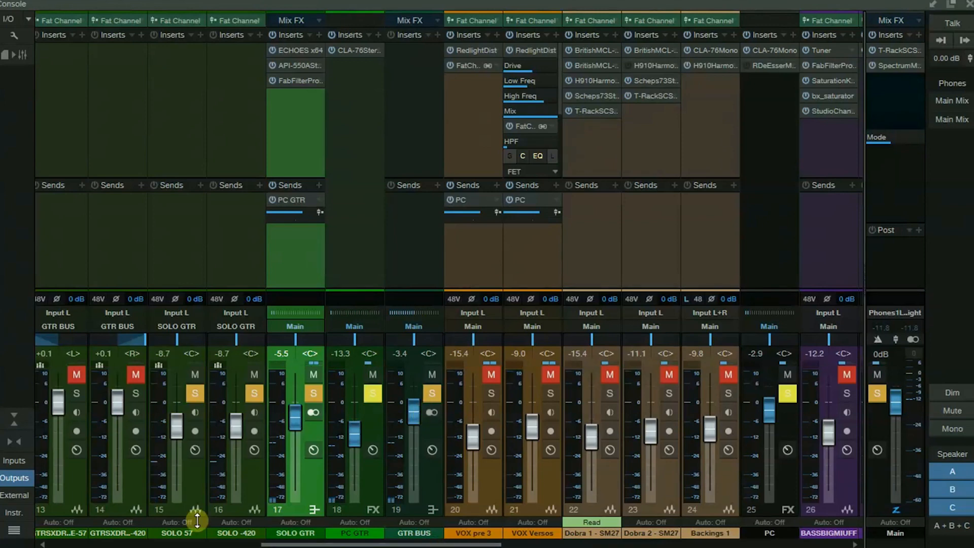
Step: Bypass the API-550A on the CRUCH BUS, then open PulseTec EQs and place its window clear of the bus inserts
{"action": "left_click_drag", "start_coordinate": [313, 542], "coordinate": [87, 541]}
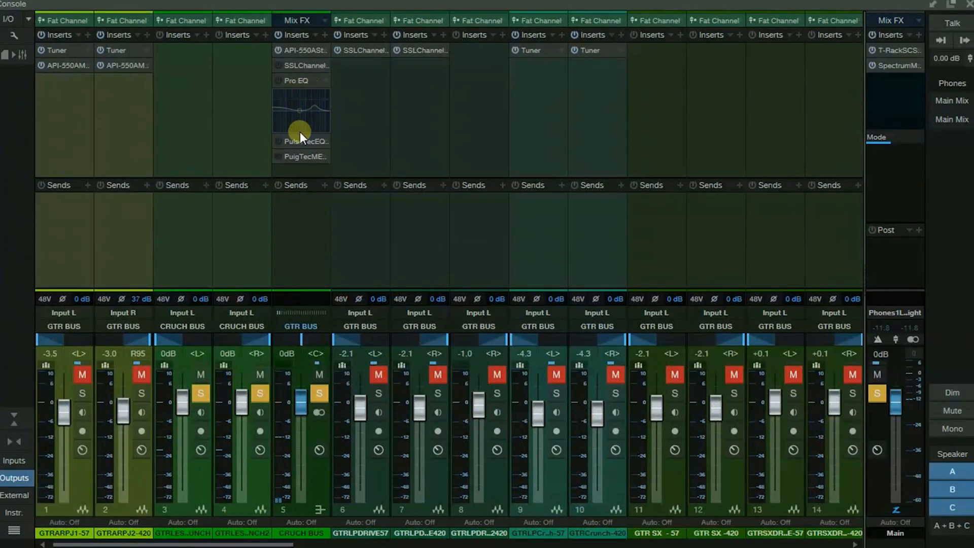
{"action": "left_click", "coordinate": [300, 78]}
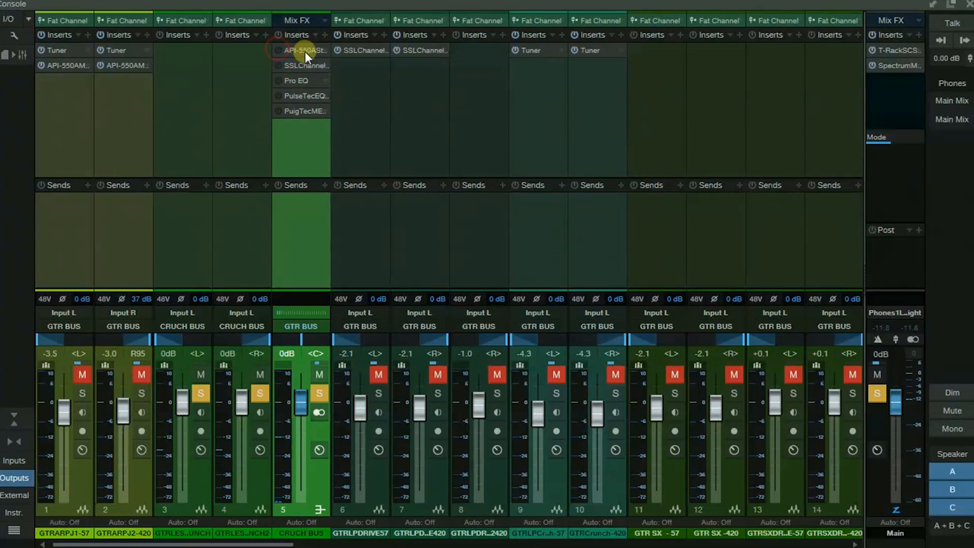
{"action": "left_click", "coordinate": [300, 97]}
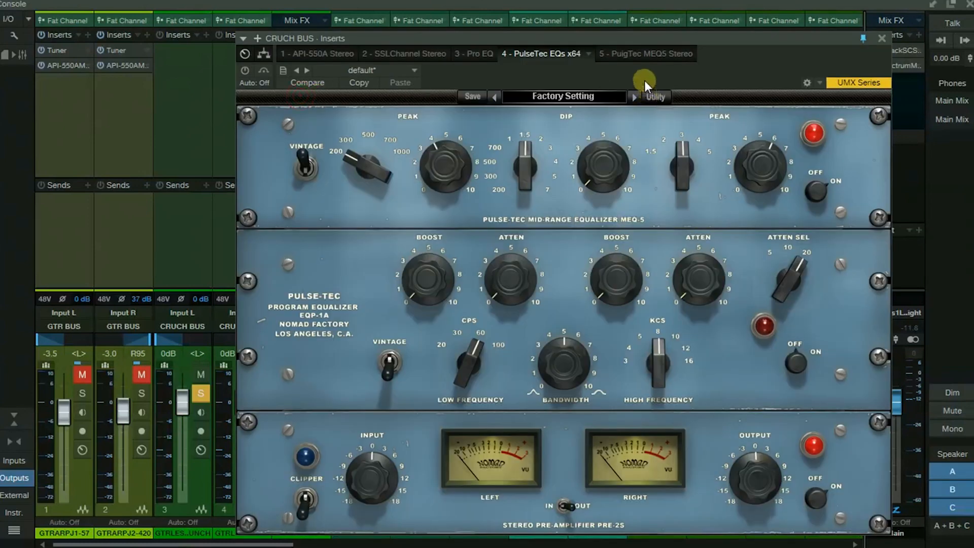
{"action": "left_click_drag", "start_coordinate": [645, 80], "coordinate": [880, 77]}
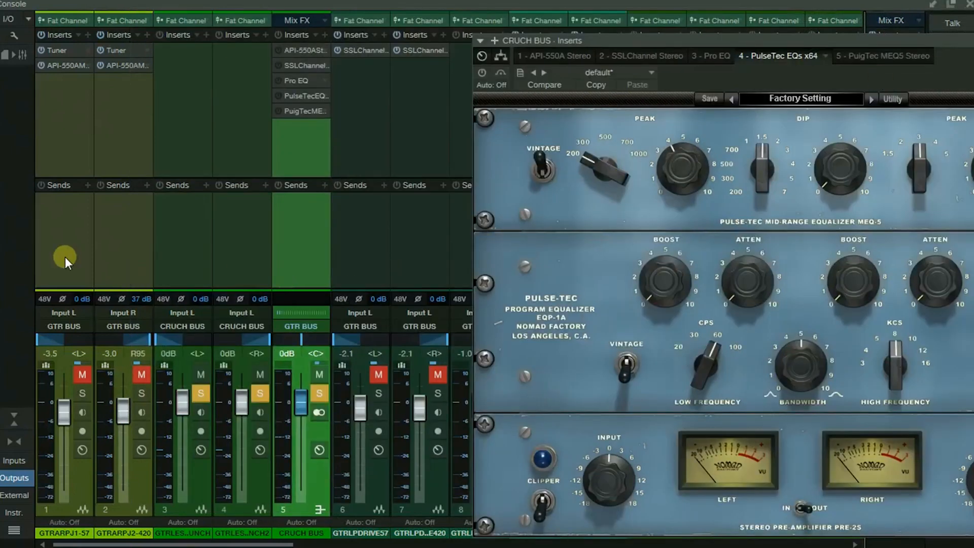
{"action": "left_click_drag", "start_coordinate": [695, 79], "coordinate": [585, 59]}
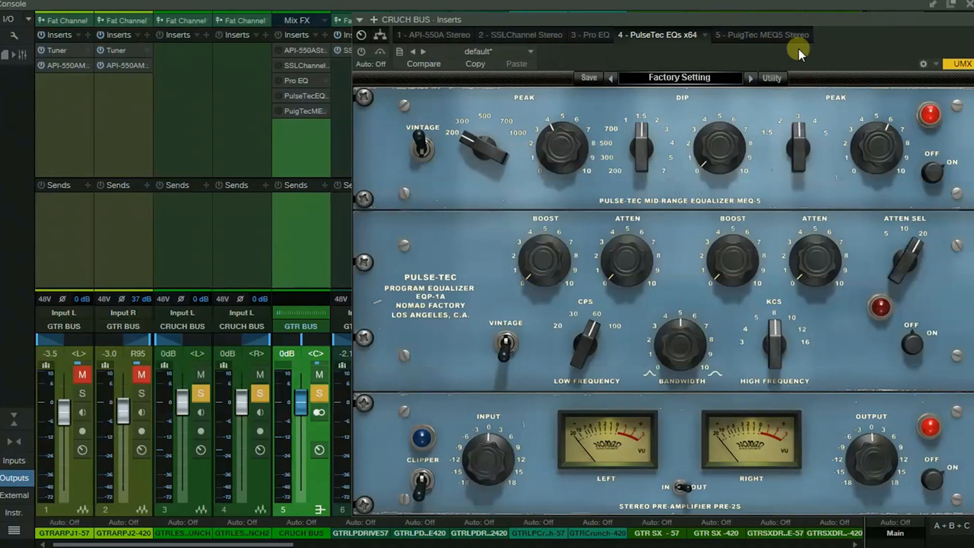
{"action": "left_click_drag", "start_coordinate": [797, 48], "coordinate": [782, 39]}
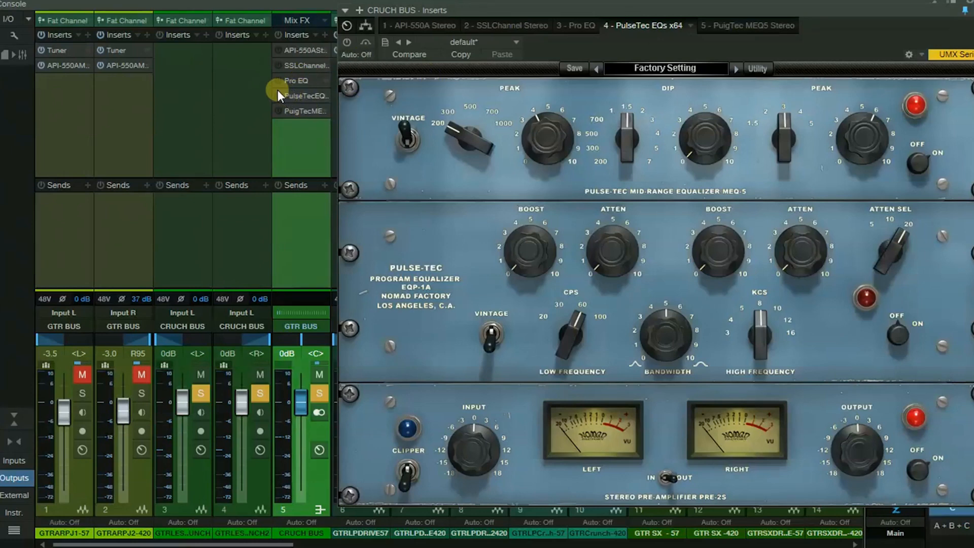
Step: Open the PuigTec MEQ5 beside PulseTec, activate PulseTec on the CRUCH BUS and reposition both plugin windows
{"action": "left_click", "coordinate": [295, 106]}
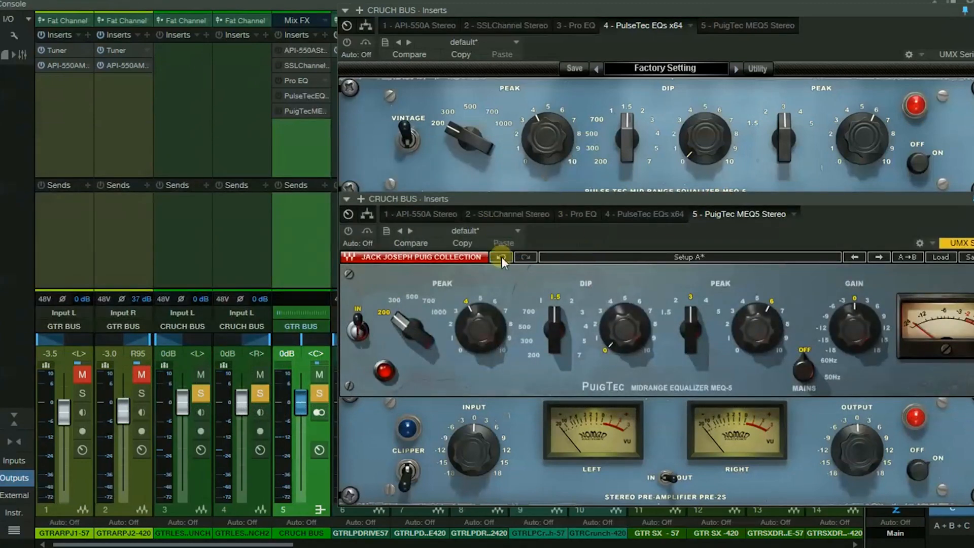
{"action": "left_click_drag", "start_coordinate": [408, 313], "coordinate": [418, 317]}
{"action": "left_click", "coordinate": [278, 96]}
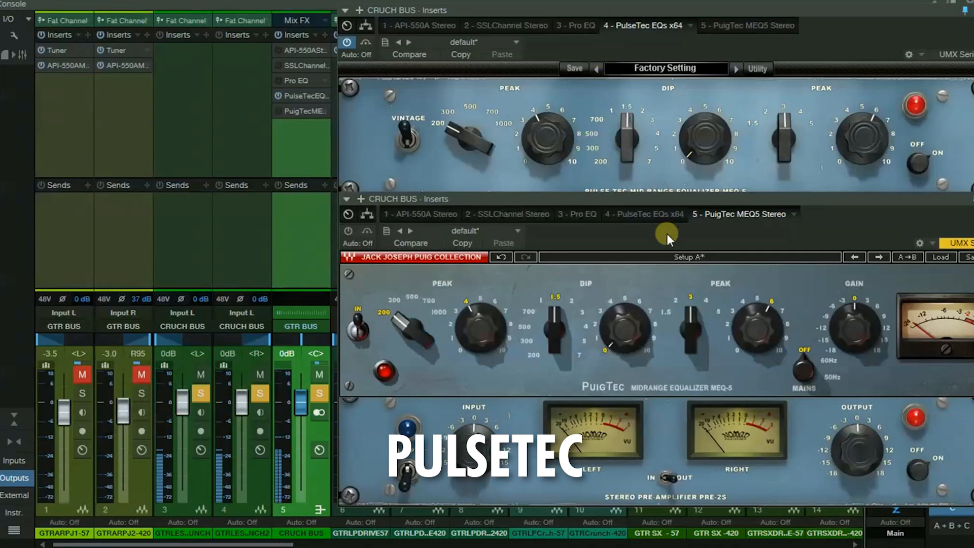
{"action": "left_click_drag", "start_coordinate": [653, 195], "coordinate": [630, 195]}
{"action": "left_click_drag", "start_coordinate": [665, 8], "coordinate": [645, 9]}
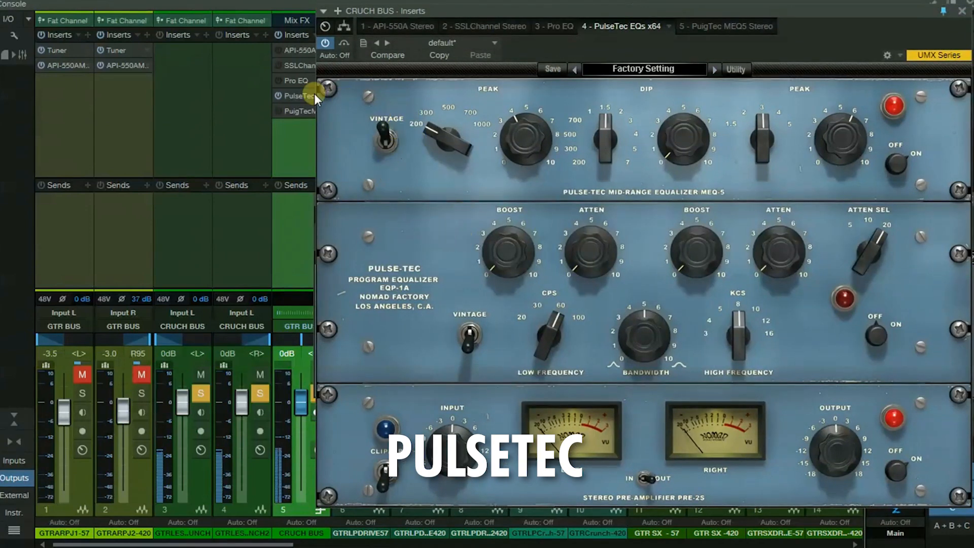
Step: Compare PulseTec and PuigTec on the CRUCH BUS by alternating their inserts, ending with PuigTec active
{"action": "left_click", "coordinate": [277, 97]}
{"action": "left_click", "coordinate": [291, 111]}
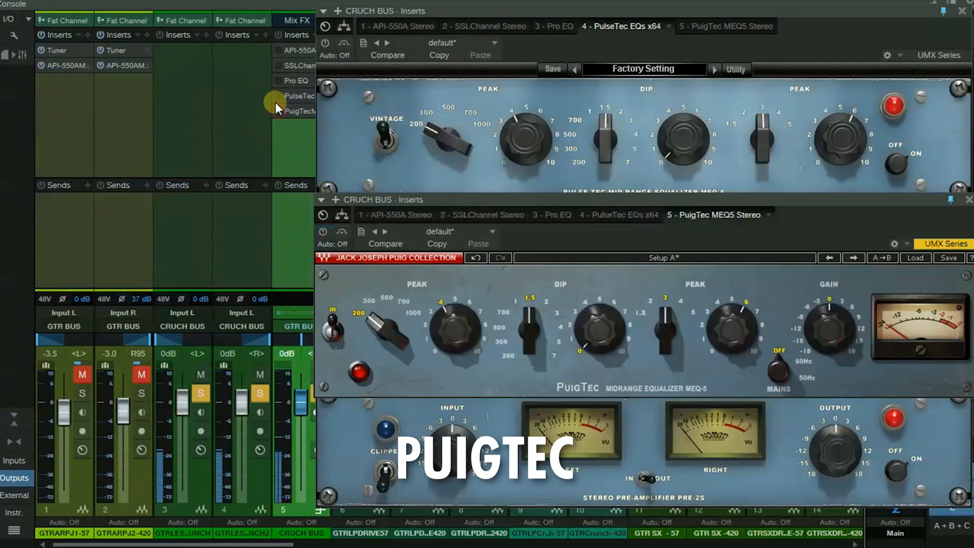
{"action": "left_click", "coordinate": [275, 102]}
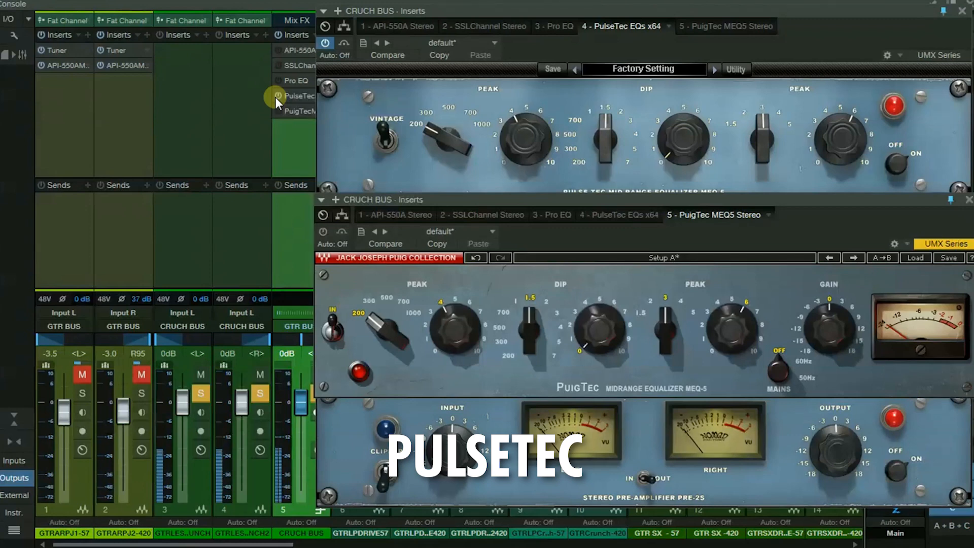
{"action": "left_click", "coordinate": [281, 111]}
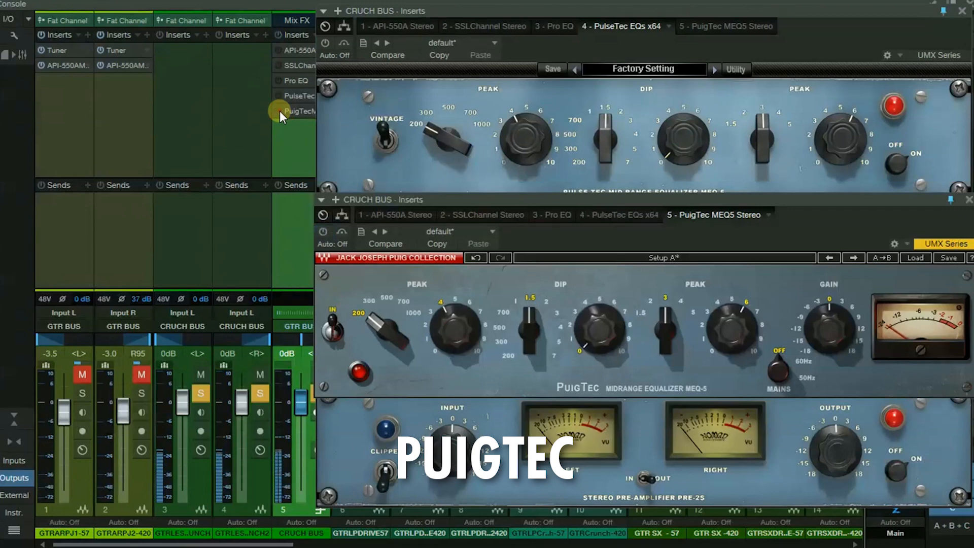
{"action": "left_click", "coordinate": [279, 95]}
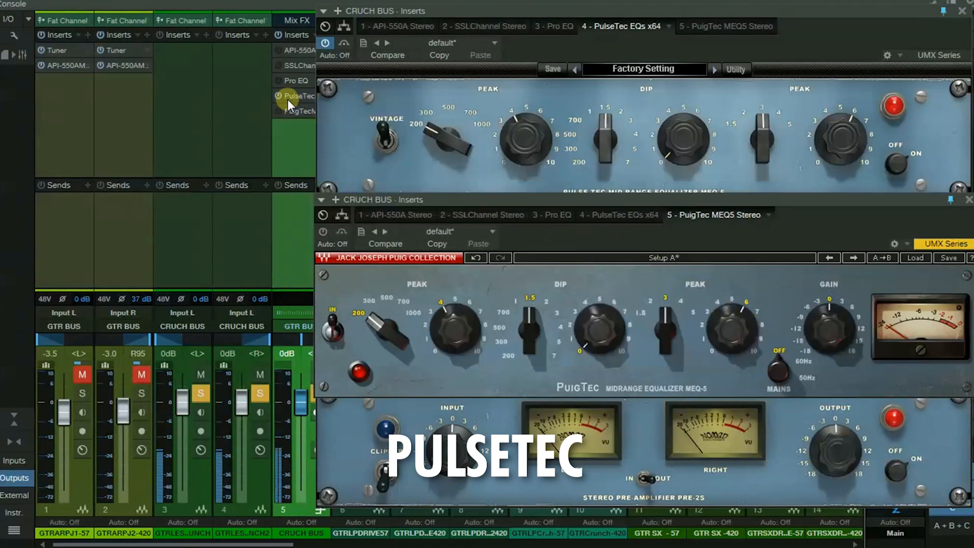
{"action": "left_click", "coordinate": [267, 108]}
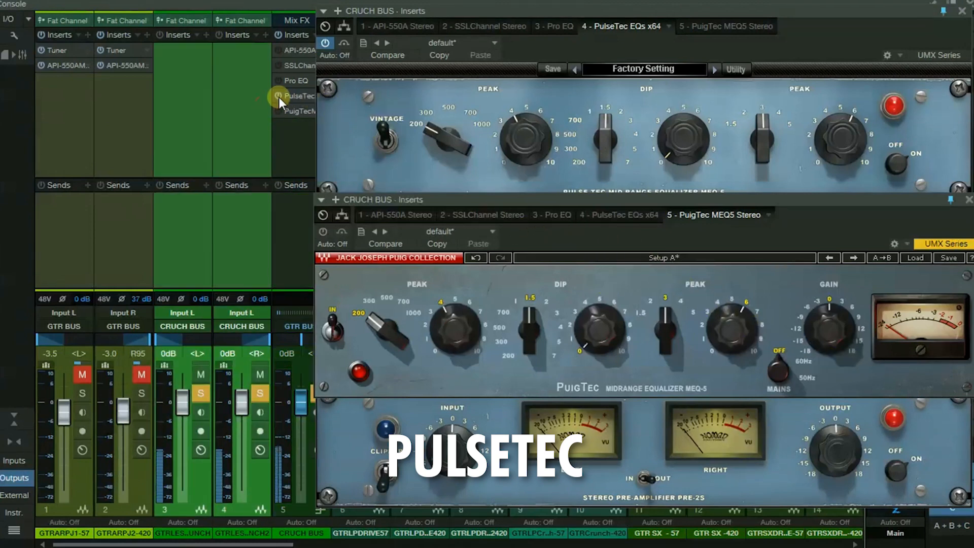
{"action": "left_click", "coordinate": [278, 95]}
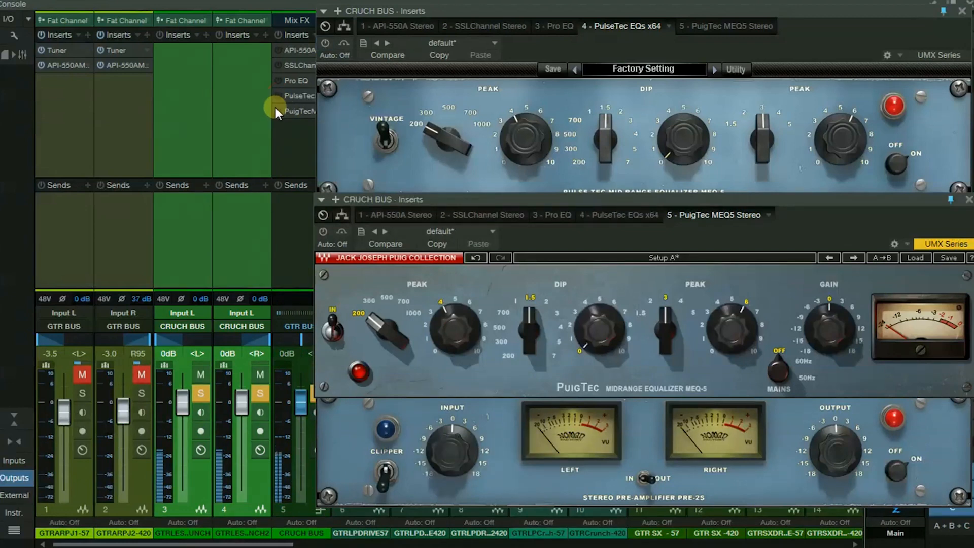
{"action": "left_click", "coordinate": [278, 110]}
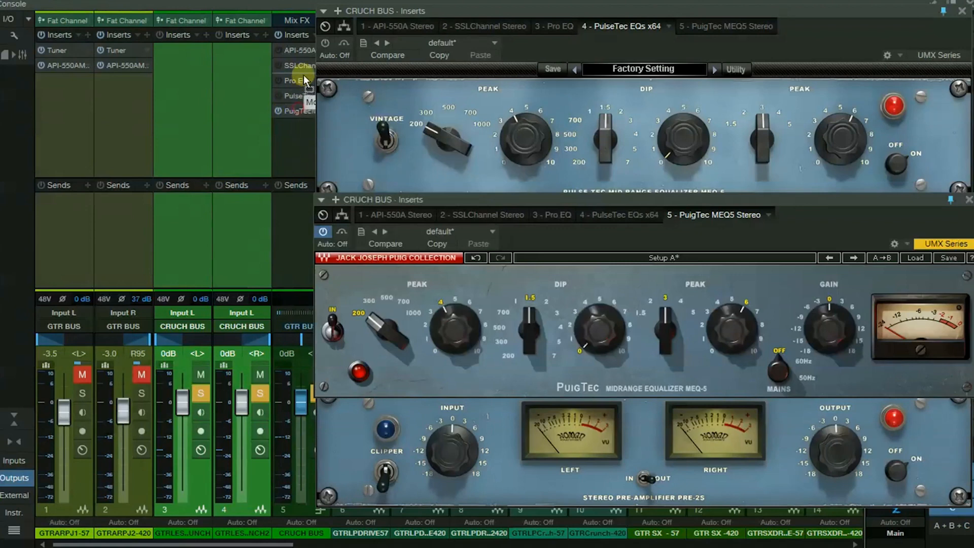
Step: Move the PuigTec insert directly below SSLChannel on the CRUCH BUS and switch between the two to compare them
{"action": "left_click_drag", "start_coordinate": [304, 75], "coordinate": [304, 69]}
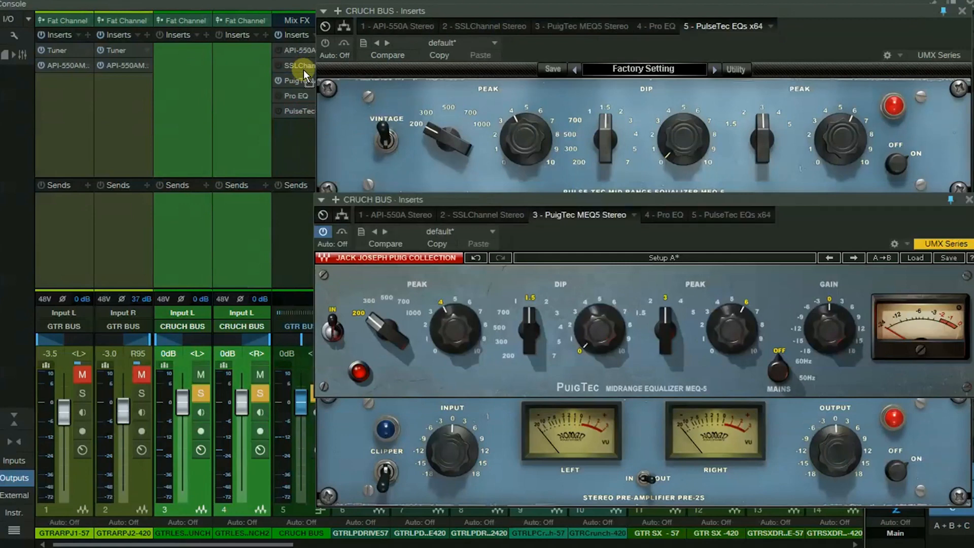
{"action": "left_click", "coordinate": [278, 81]}
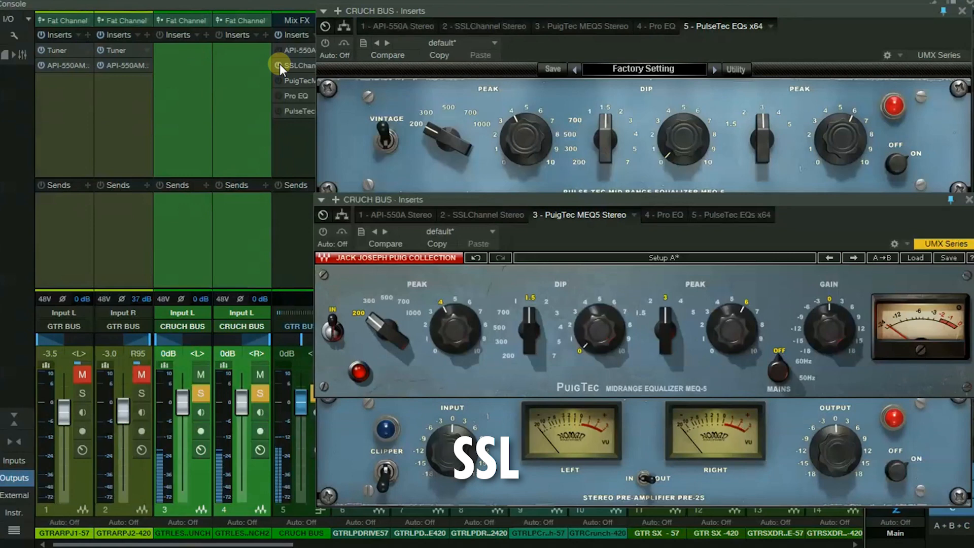
{"action": "left_click", "coordinate": [279, 80]}
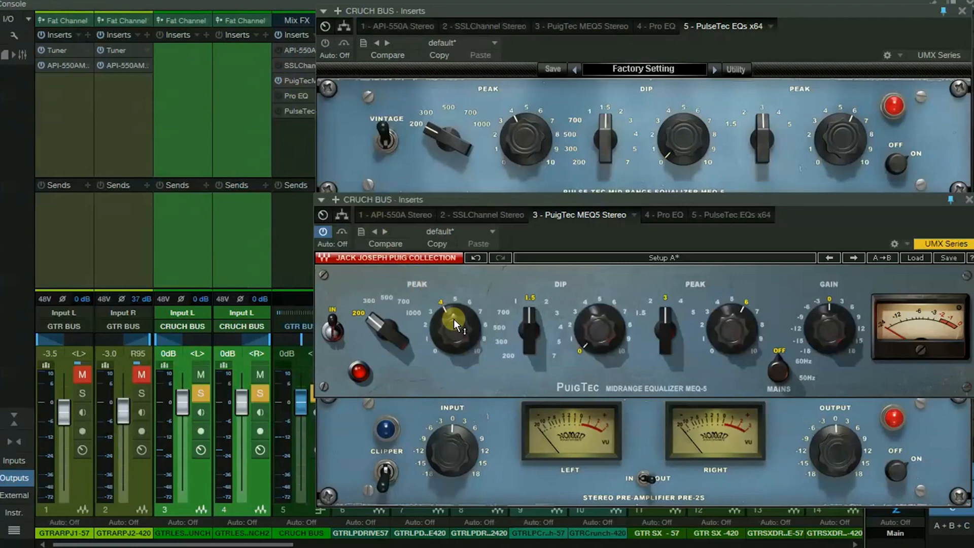
Step: Open the SSLChannel and examine its HF frequency setting against the PuigTec's peak controls
{"action": "mouse_move", "coordinate": [451, 318]}
{"action": "left_click", "coordinate": [298, 66]}
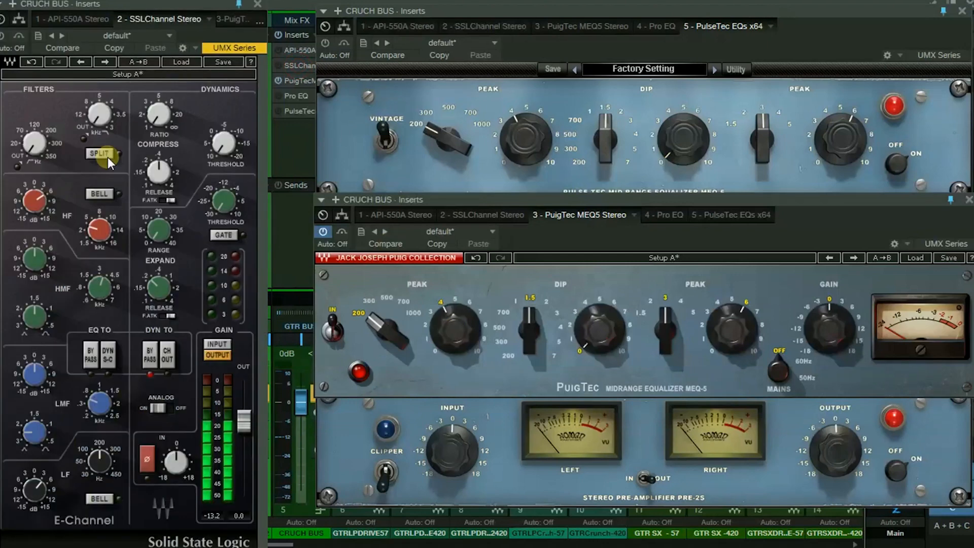
{"action": "mouse_move", "coordinate": [103, 226]}
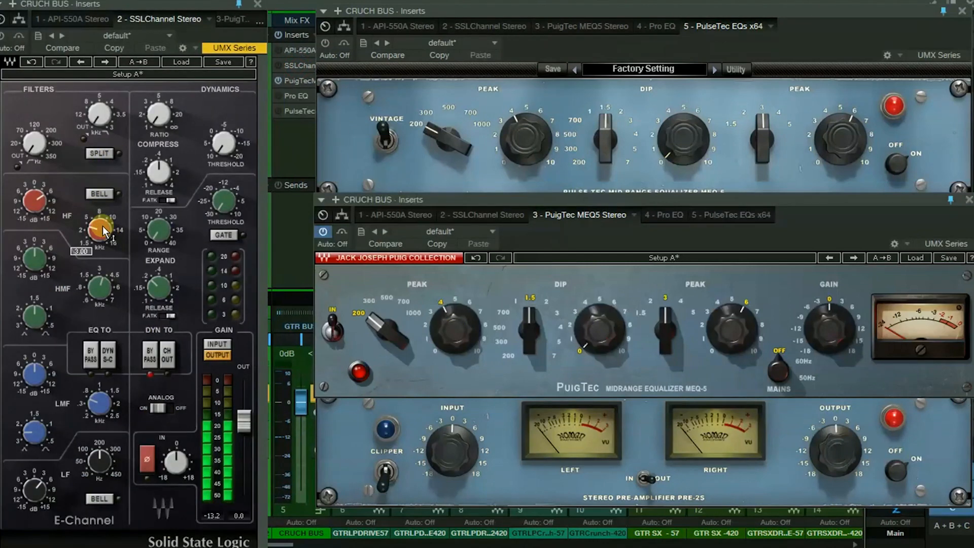